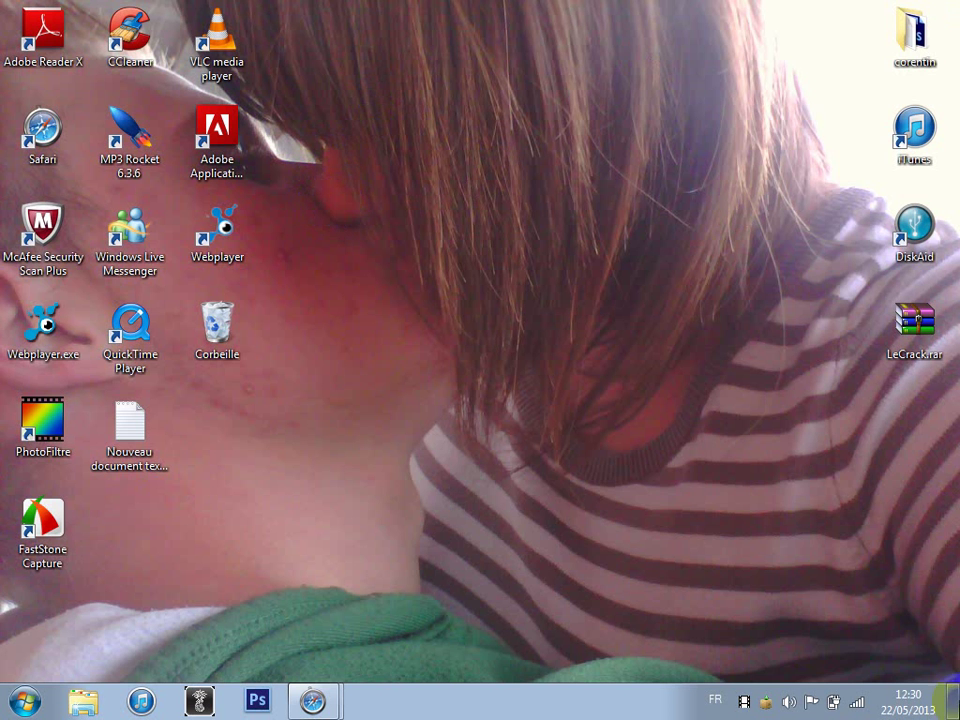
drag(935, 670, 242, 90)
click(562, 175)
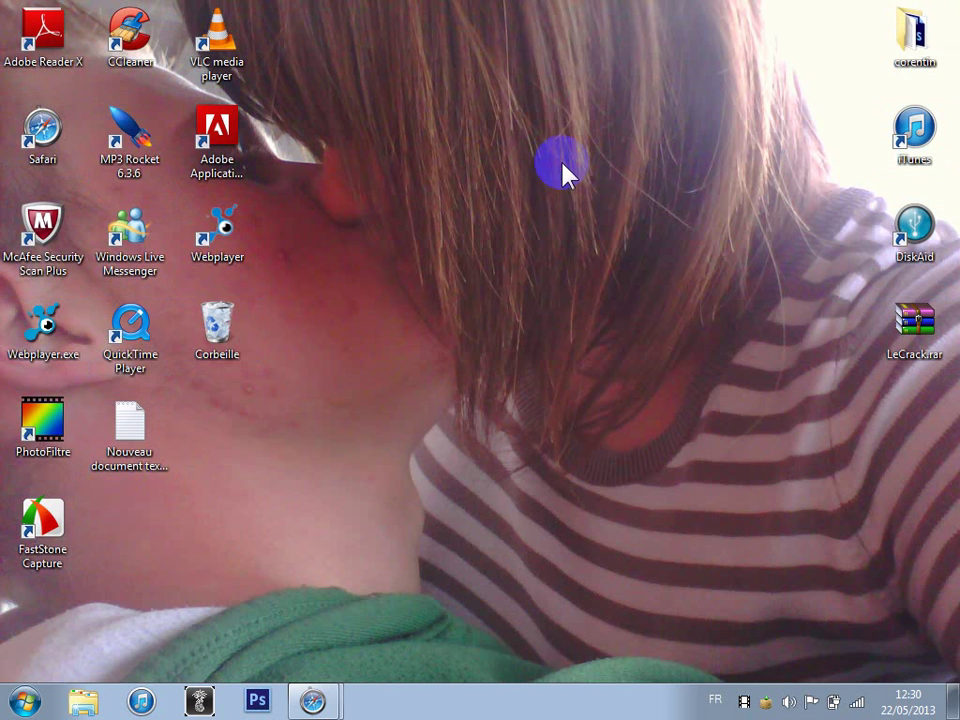
drag(945, 5, 3, 705)
click(765, 521)
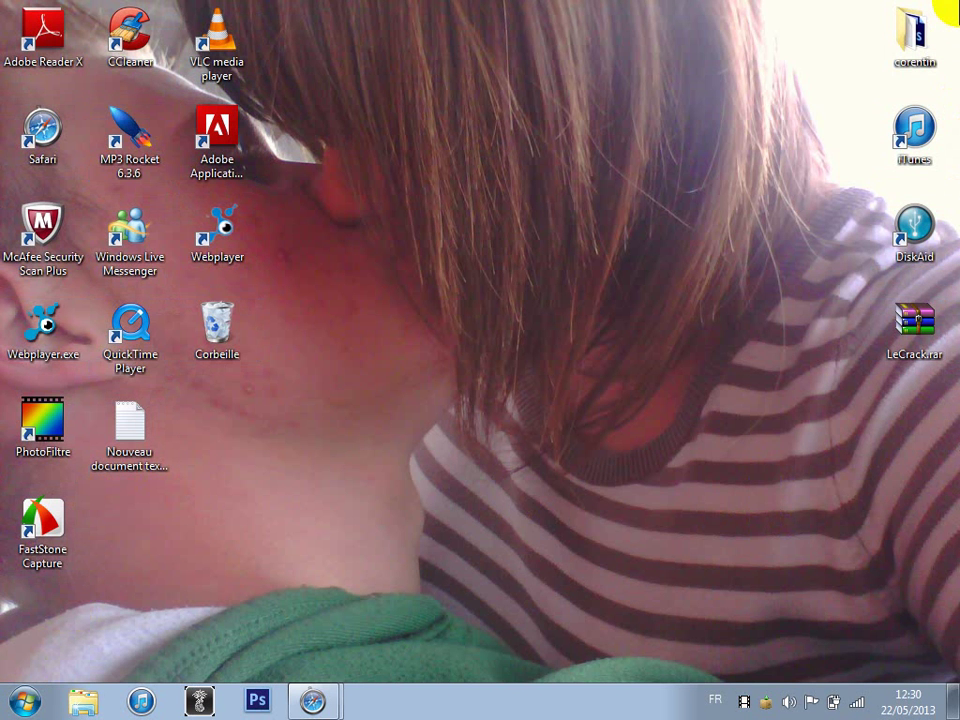
drag(945, 5, 5, 705)
drag(940, 655, 911, 636)
click(336, 288)
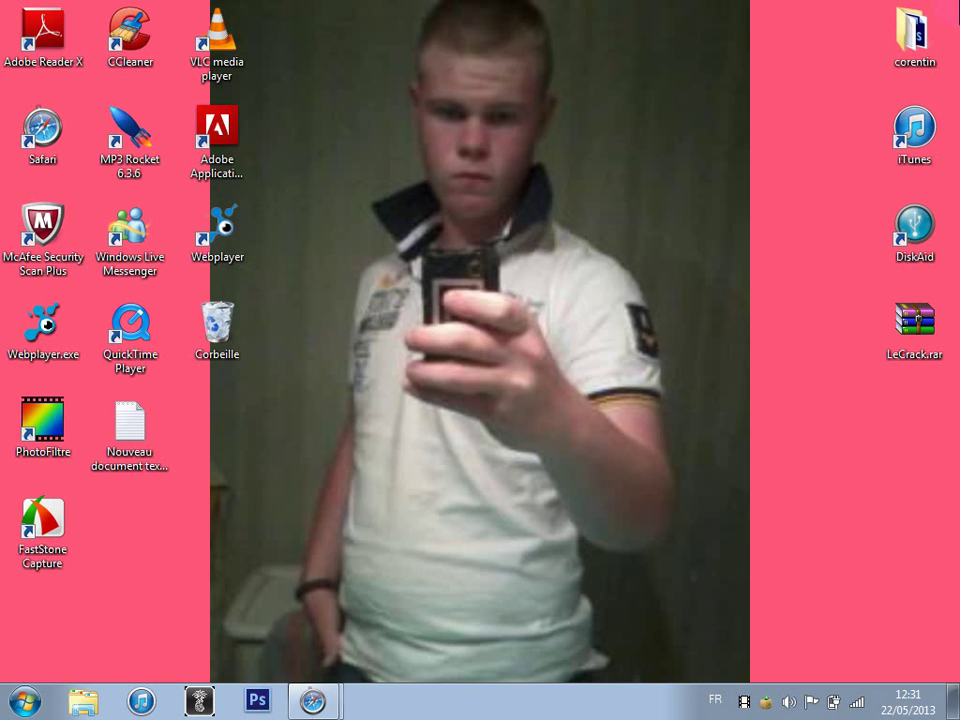
drag(955, 10, 450, 545)
click(579, 471)
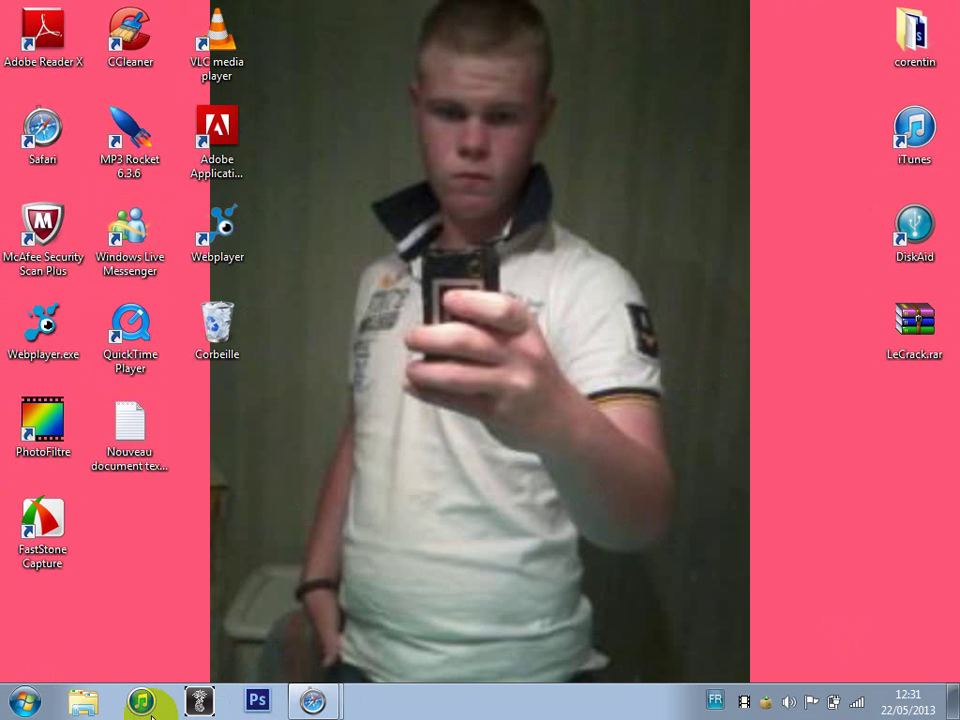
Step: Launch Adobe Photoshop CS6
click(266, 700)
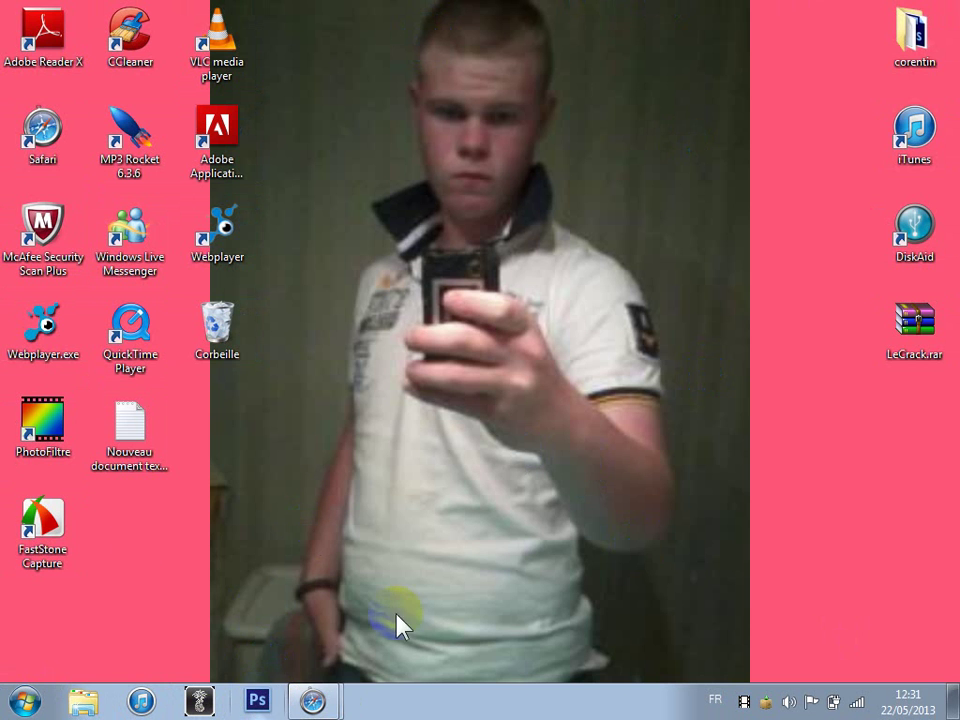
click(217, 652)
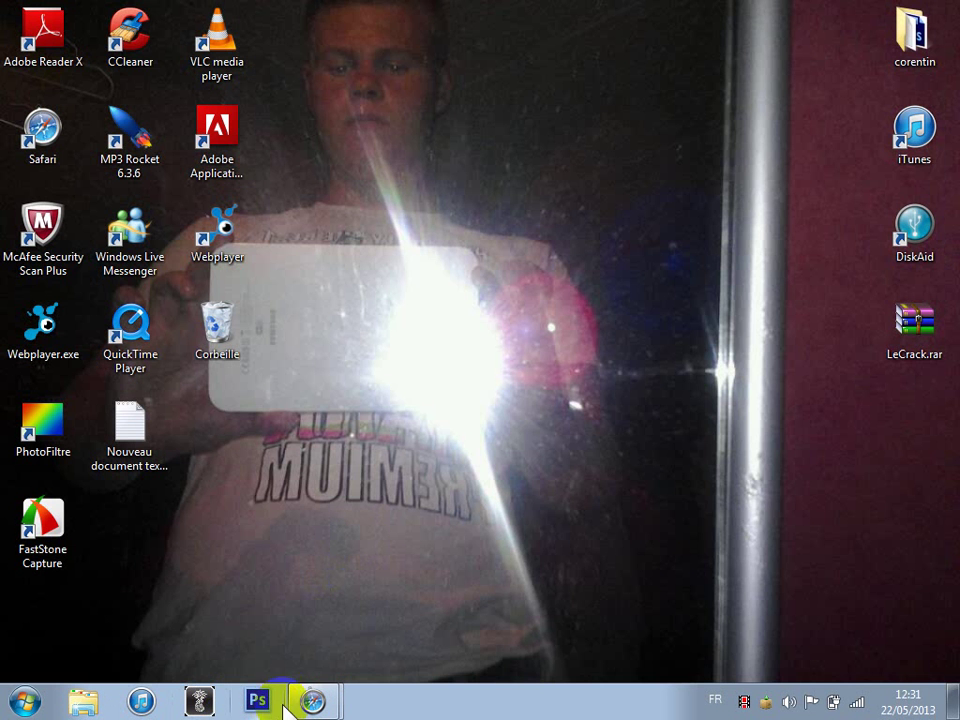
click(273, 704)
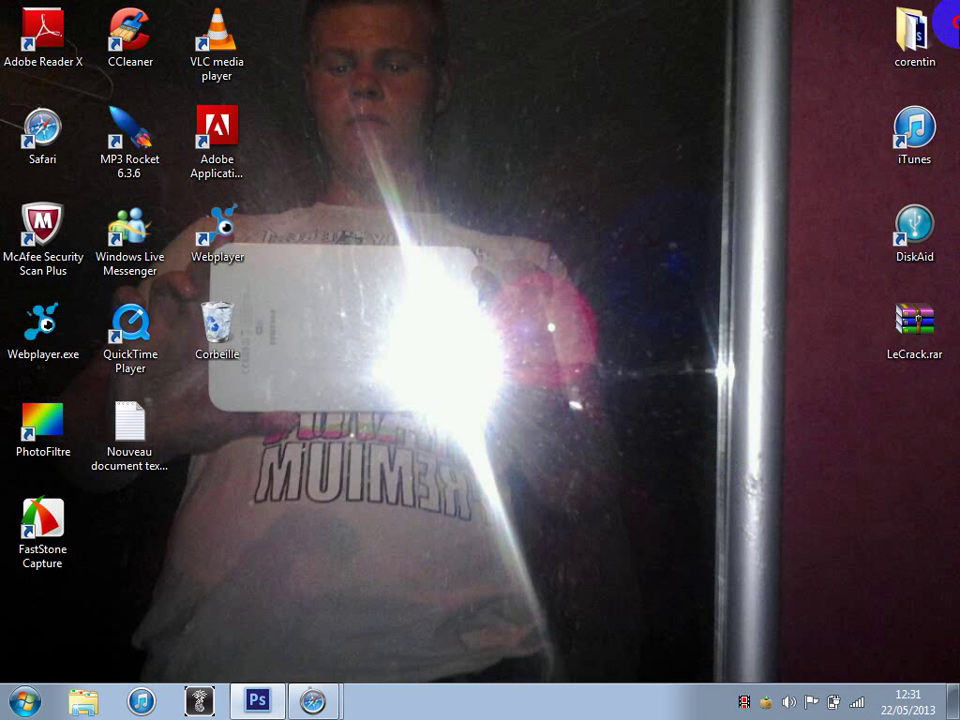
double_click(78, 234)
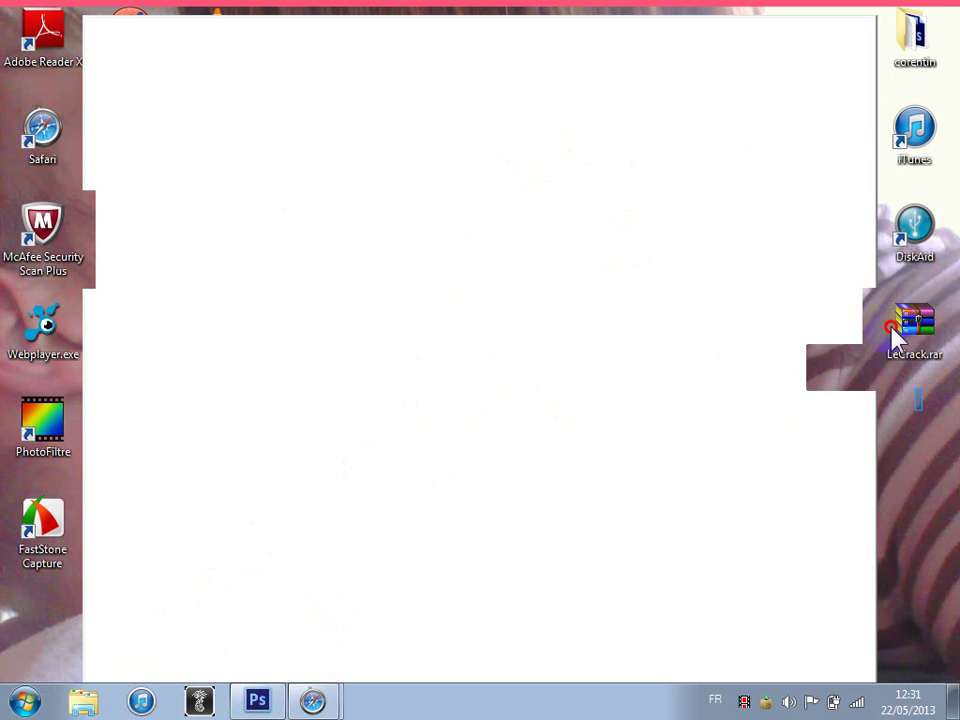
click(893, 318)
drag(880, 420, 560, 92)
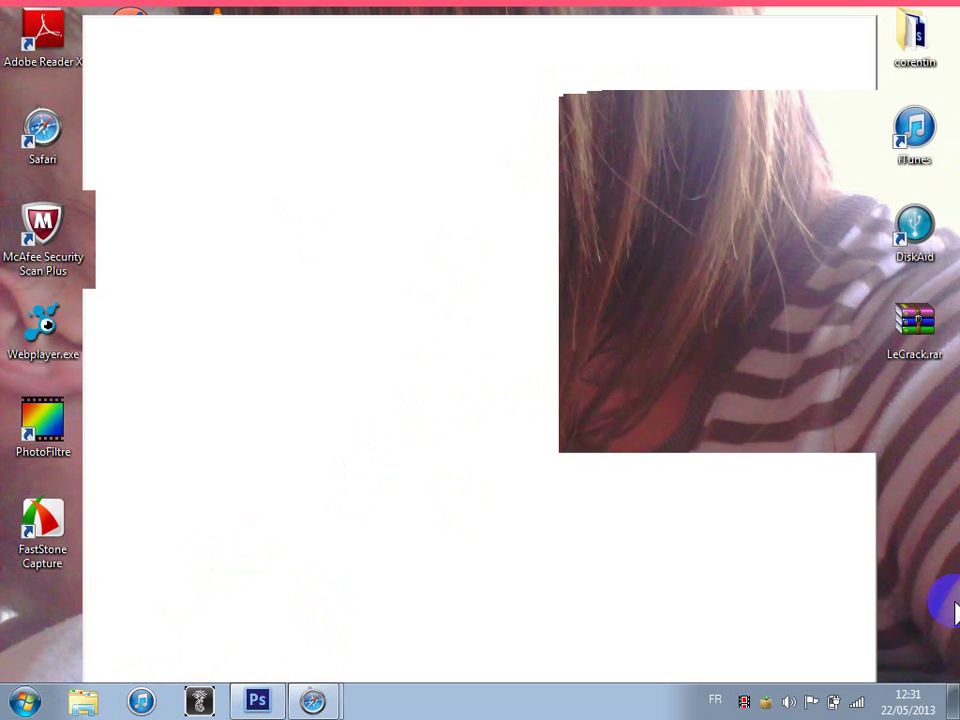
click(955, 710)
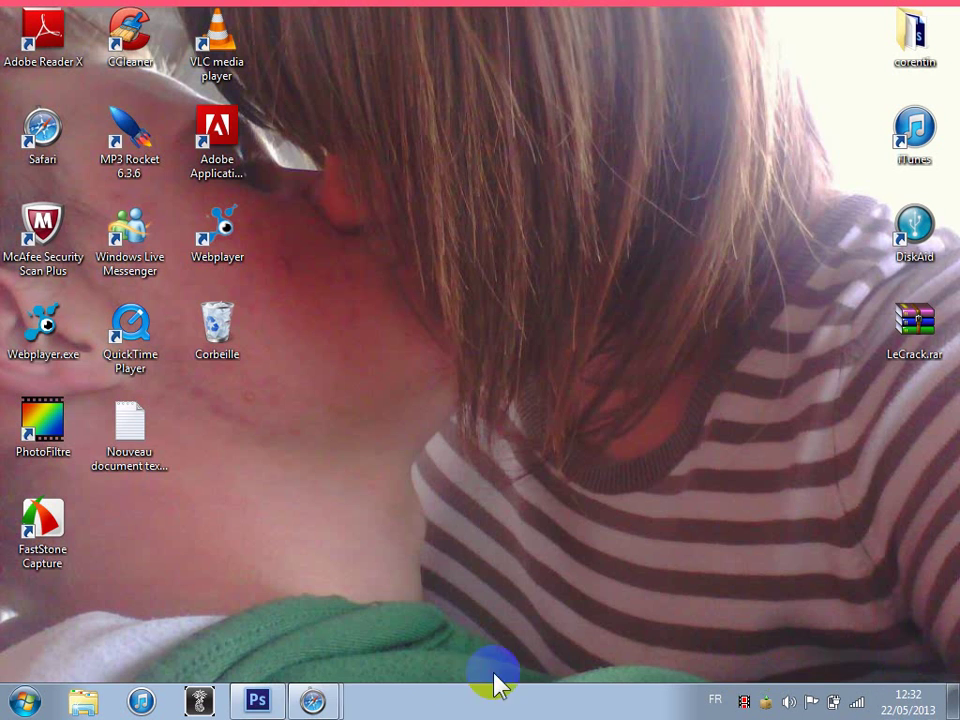
click(262, 702)
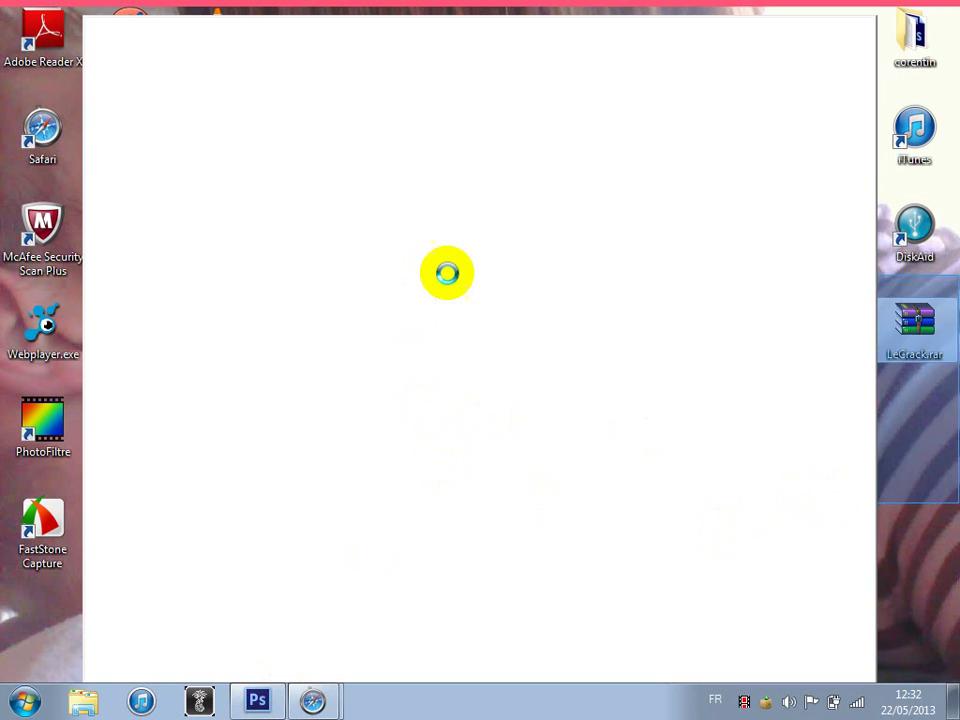
click(945, 322)
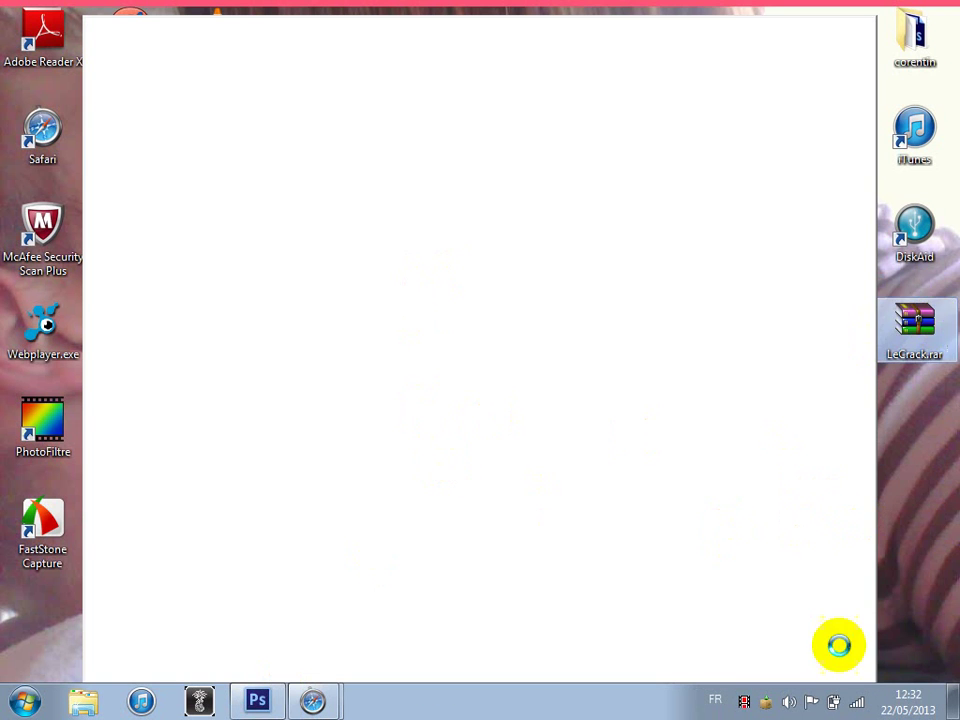
click(22, 700)
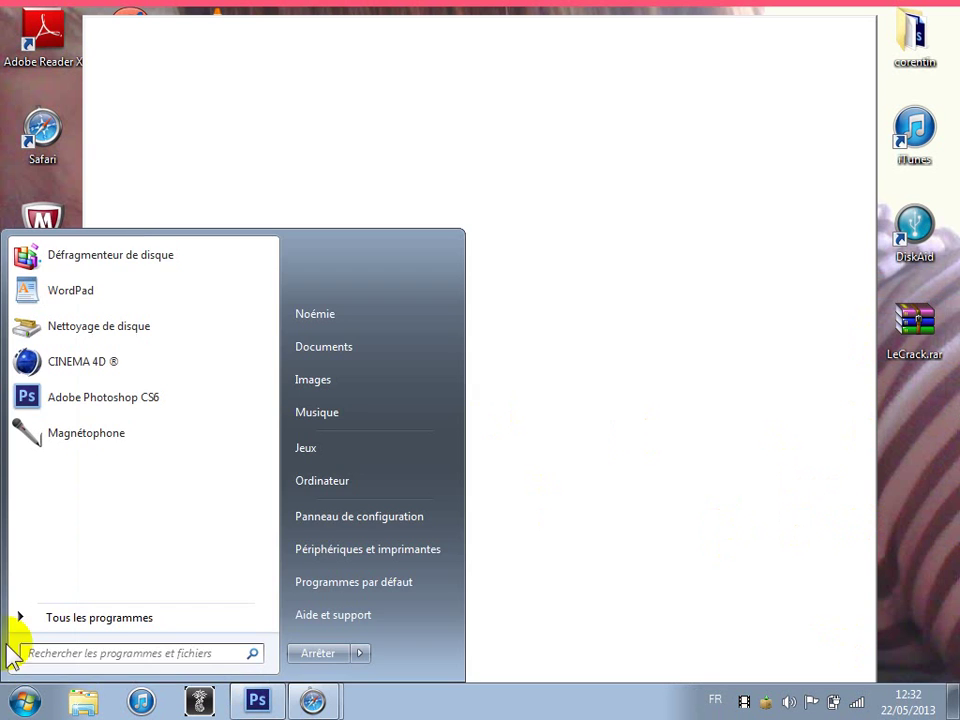
click(35, 700)
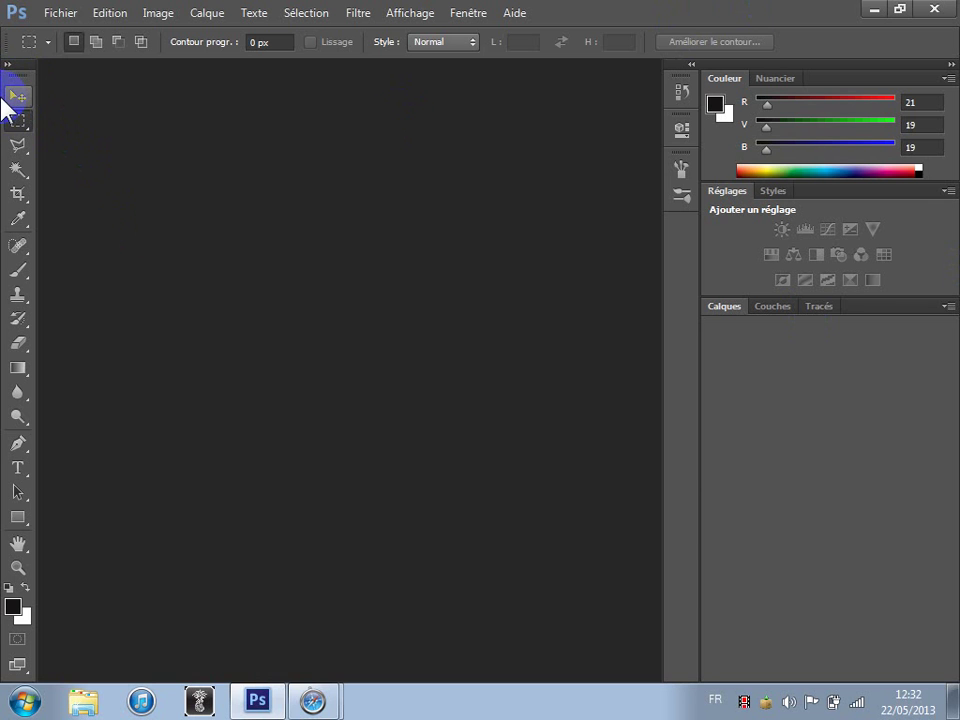
Step: Activate the Move tool and open the photo whose file name starts with 69451 from the Bébé folder
click(5, 98)
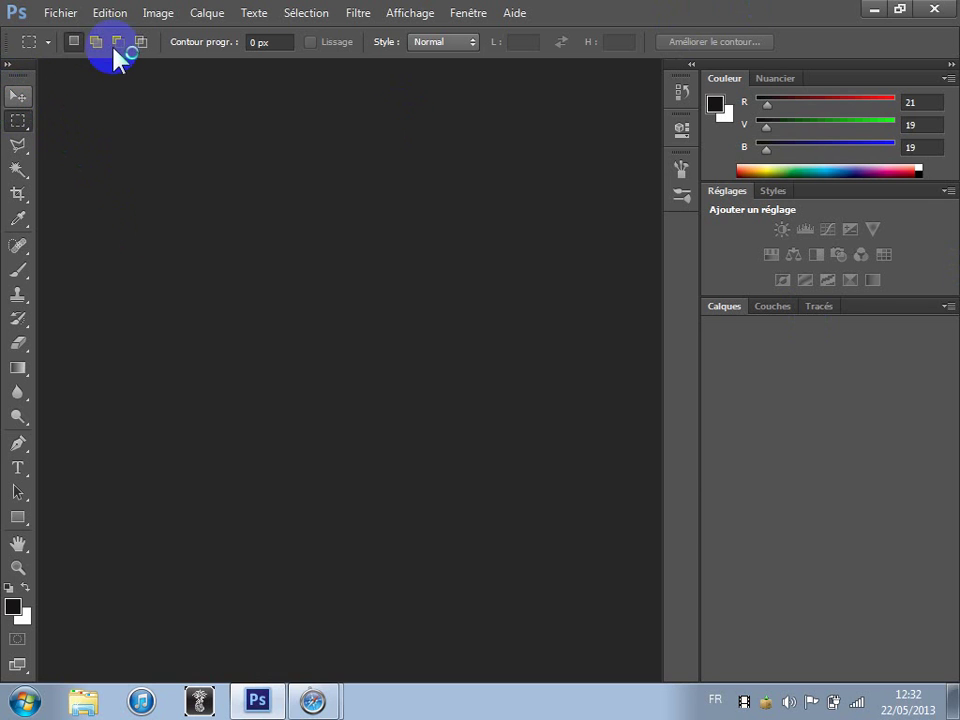
click(52, 14)
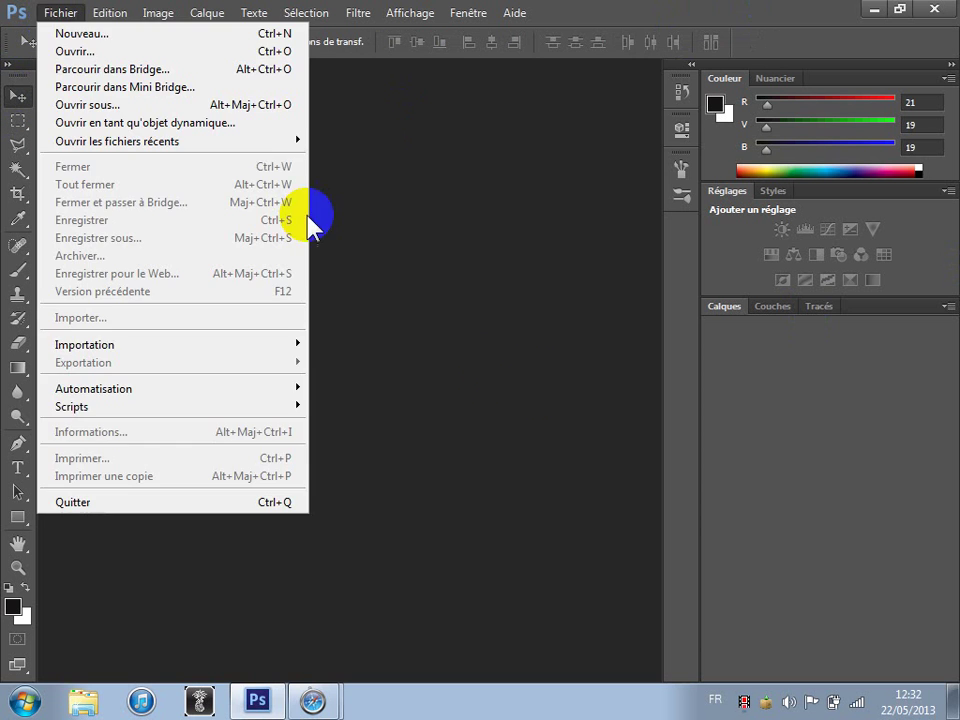
click(390, 111)
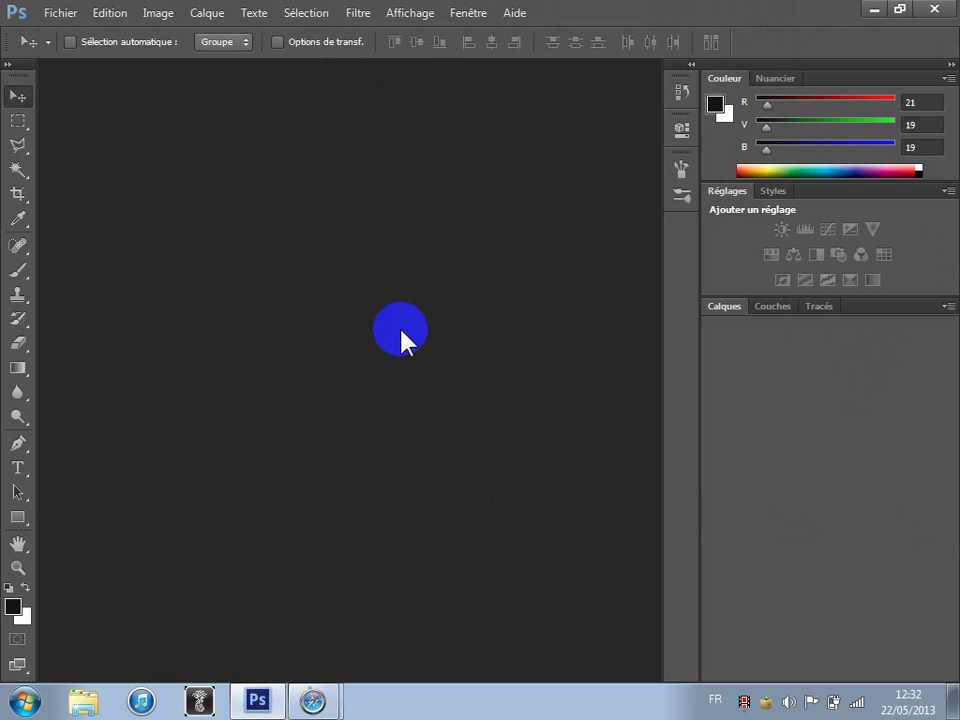
click(62, 14)
click(515, 105)
click(50, 15)
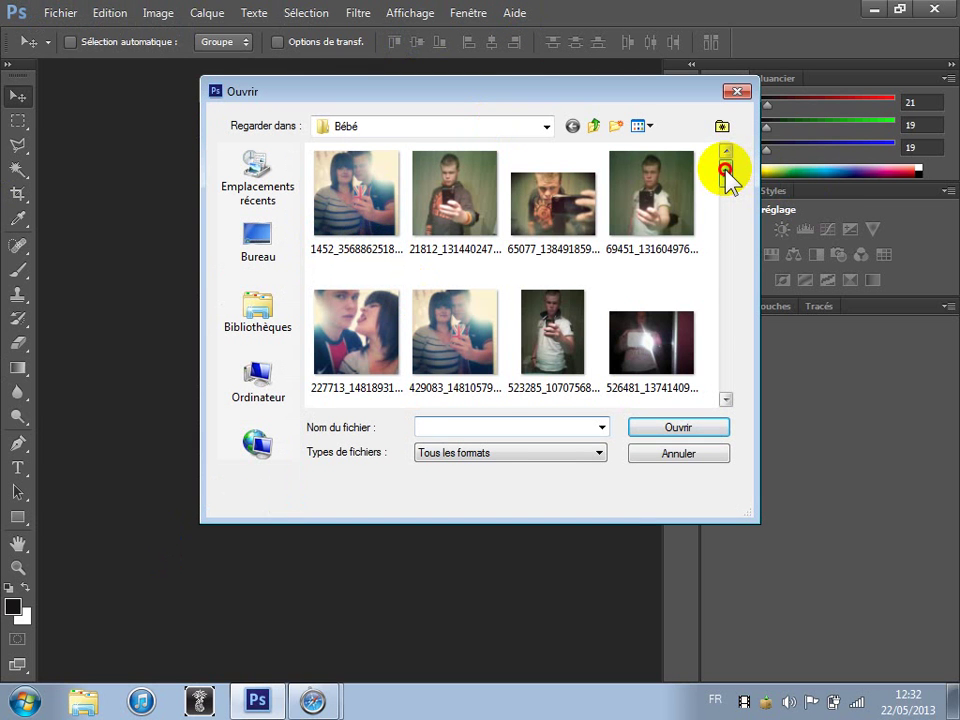
mouse_move(726, 170)
mouse_down()
mouse_move(746, 376)
mouse_move(760, 215)
mouse_move(742, 160)
mouse_move(740, 172)
mouse_up()
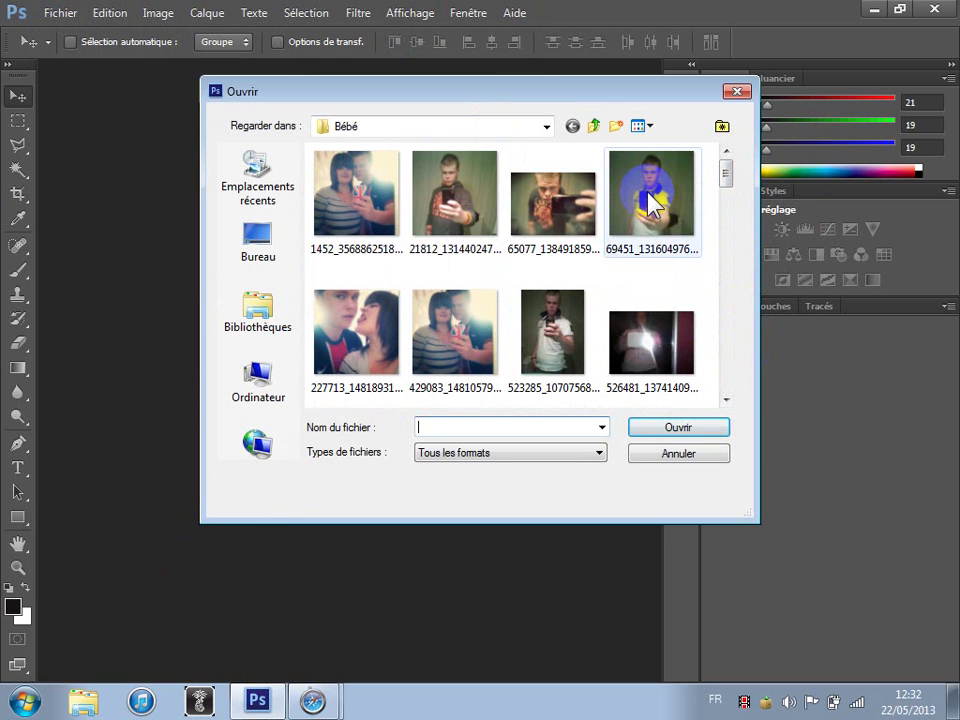
click(424, 209)
double_click(651, 210)
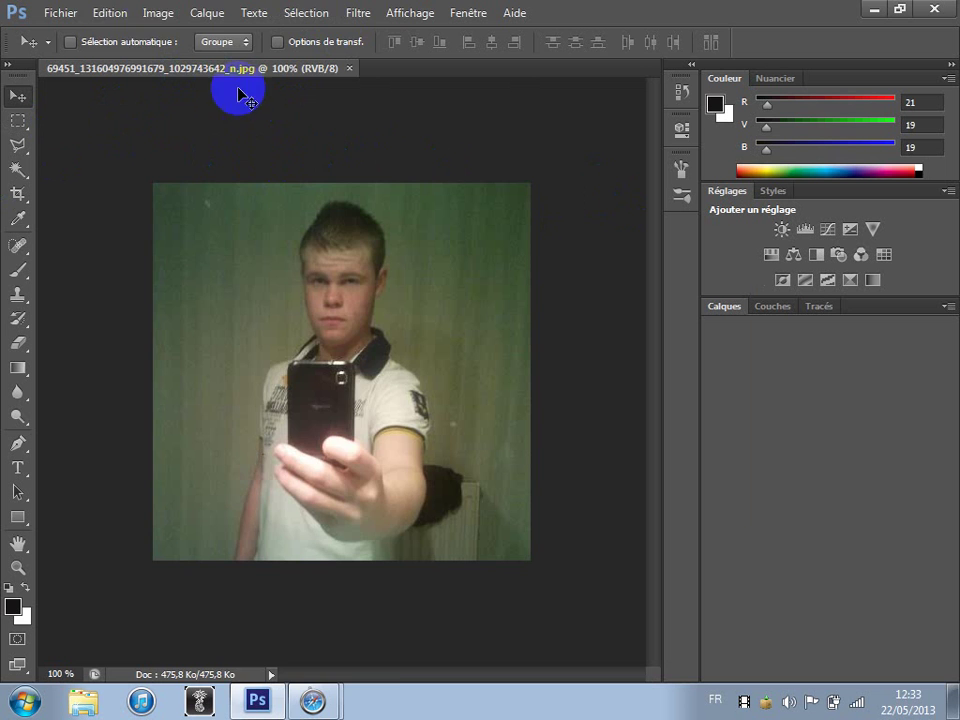
Step: Draw a rectangular marquee around the person, slightly inside the photo's edges, and crop the image to it
click(134, 9)
click(96, 16)
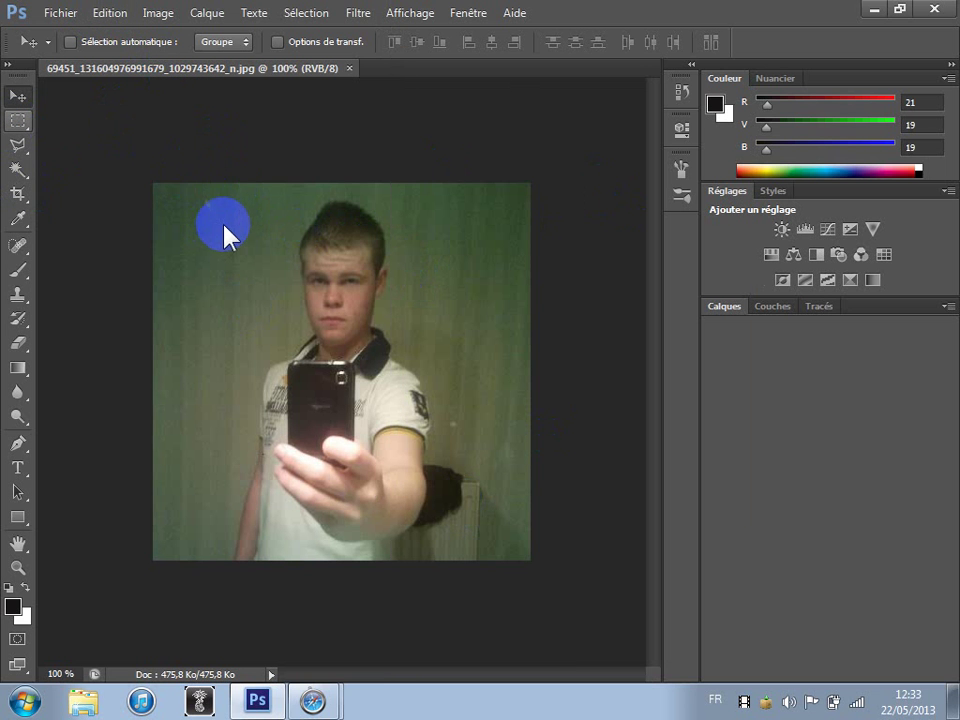
click(18, 121)
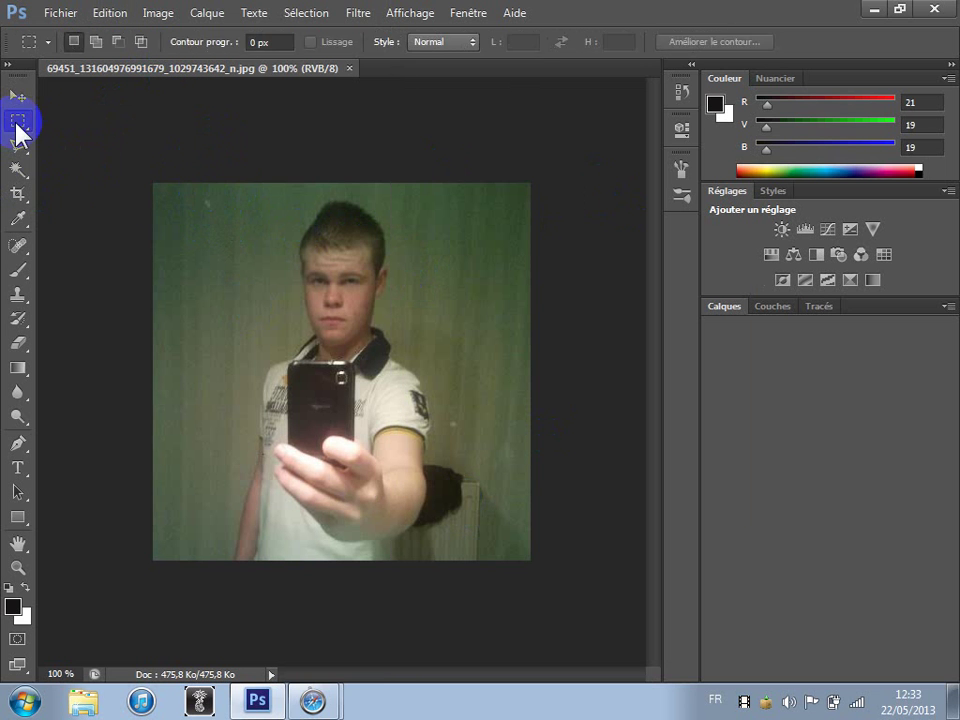
drag(199, 205, 506, 526)
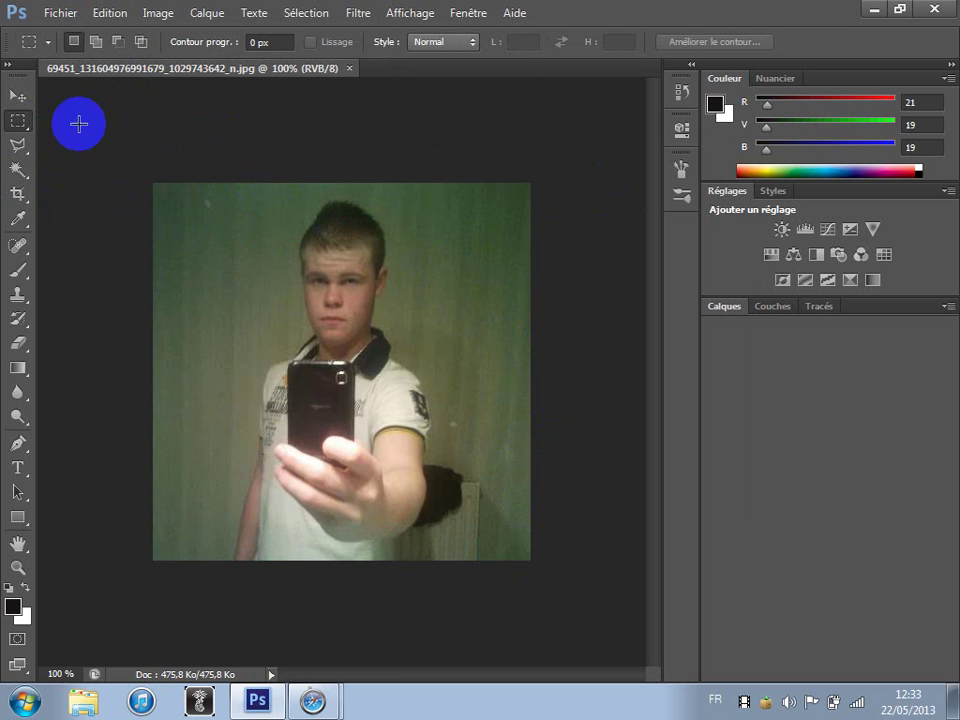
click(157, 13)
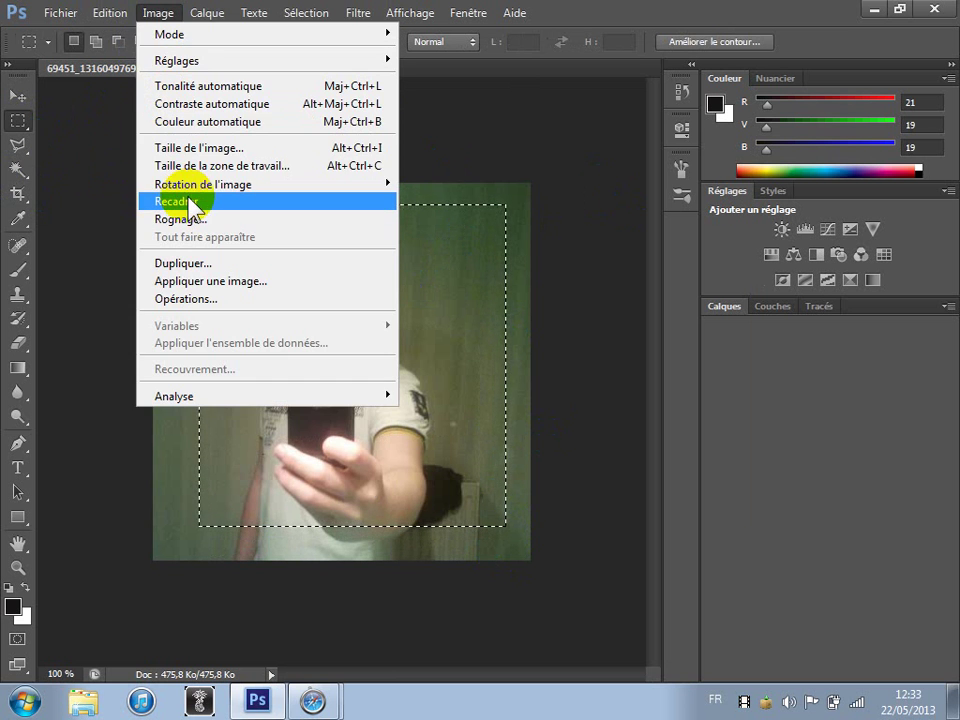
click(189, 202)
Step: Switch to the Move tool and deselect the cropped image
click(20, 96)
click(304, 13)
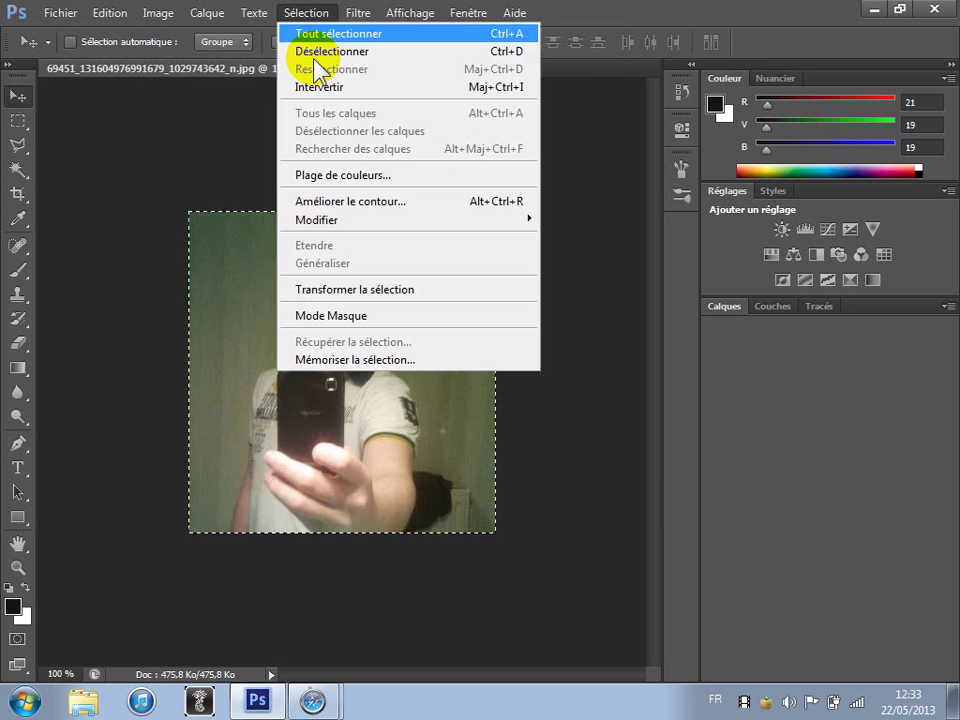
click(305, 50)
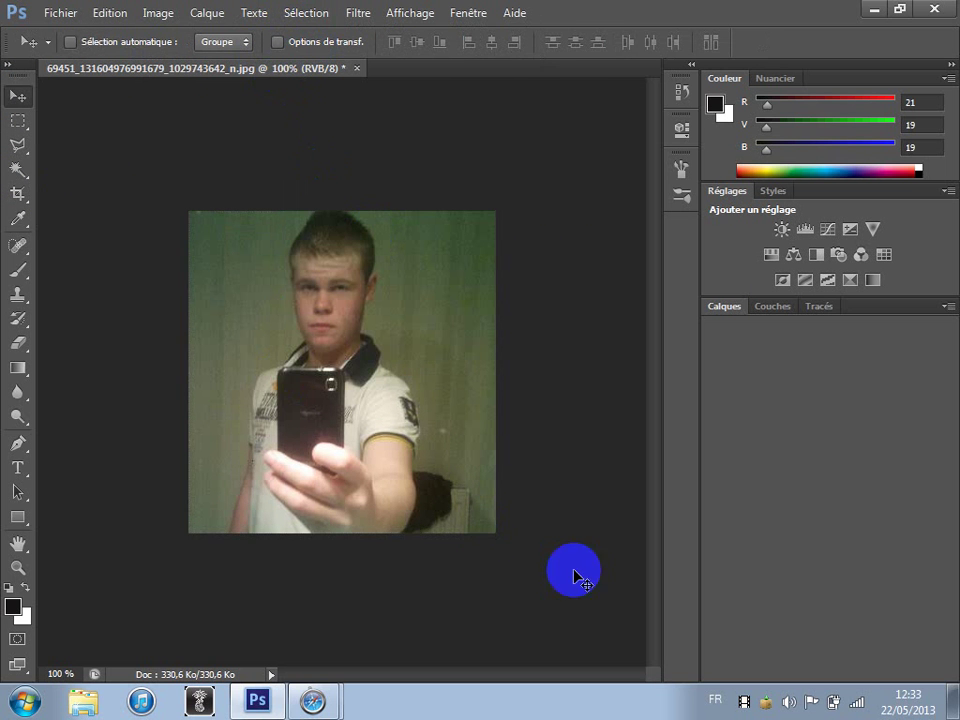
click(395, 508)
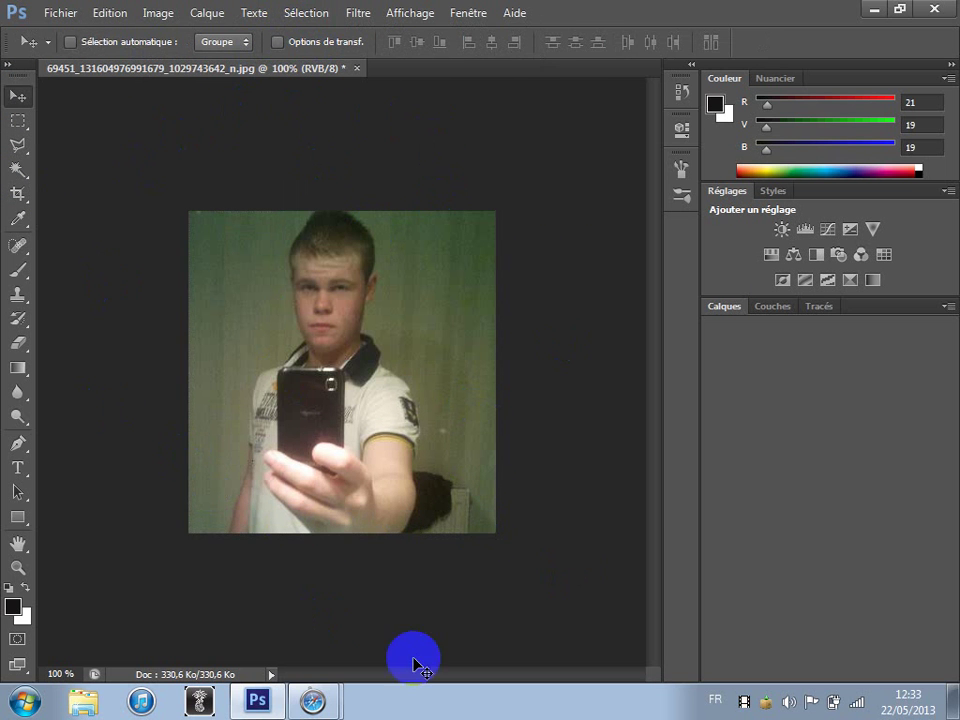
Step: Add a Luminosité/Contraste adjustment layer above the background with the default name, Normal mode and 100 % opacity
click(205, 16)
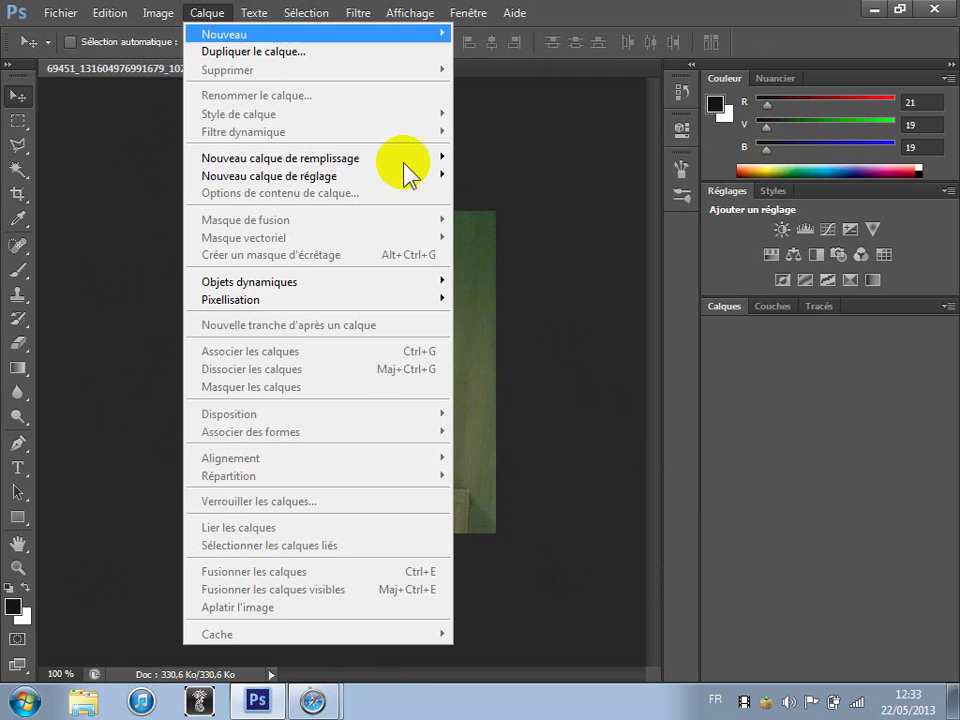
mouse_move(410, 180)
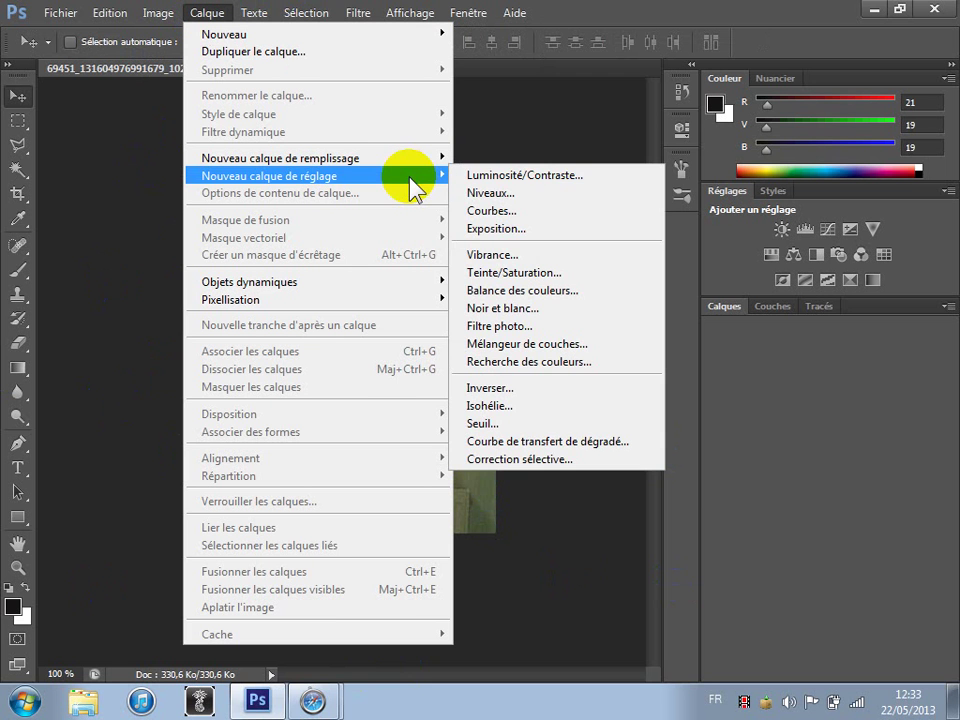
click(538, 178)
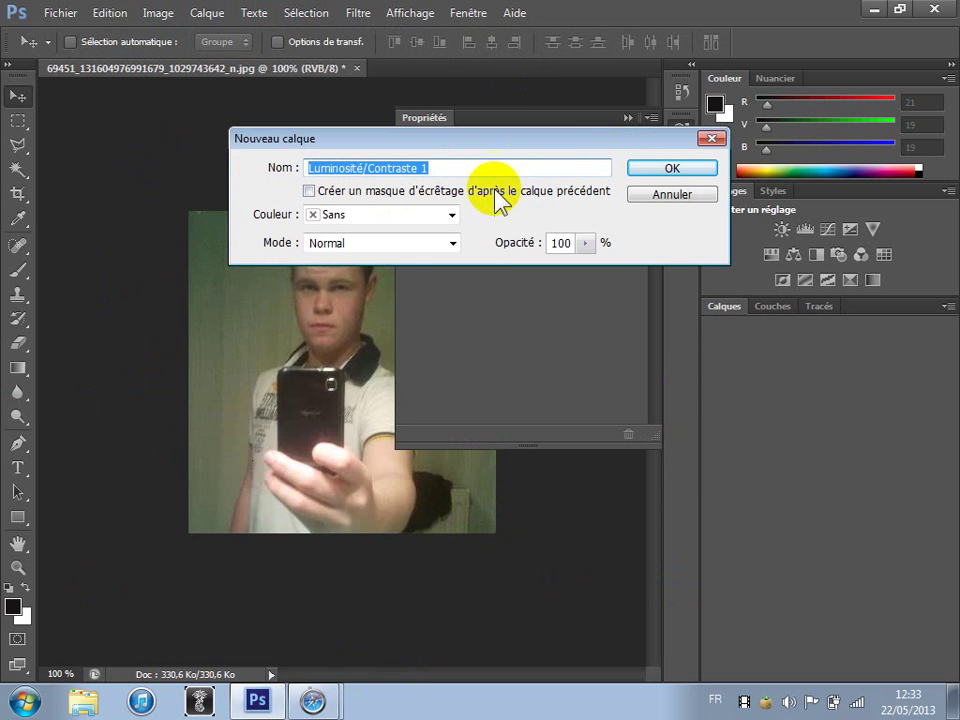
click(647, 168)
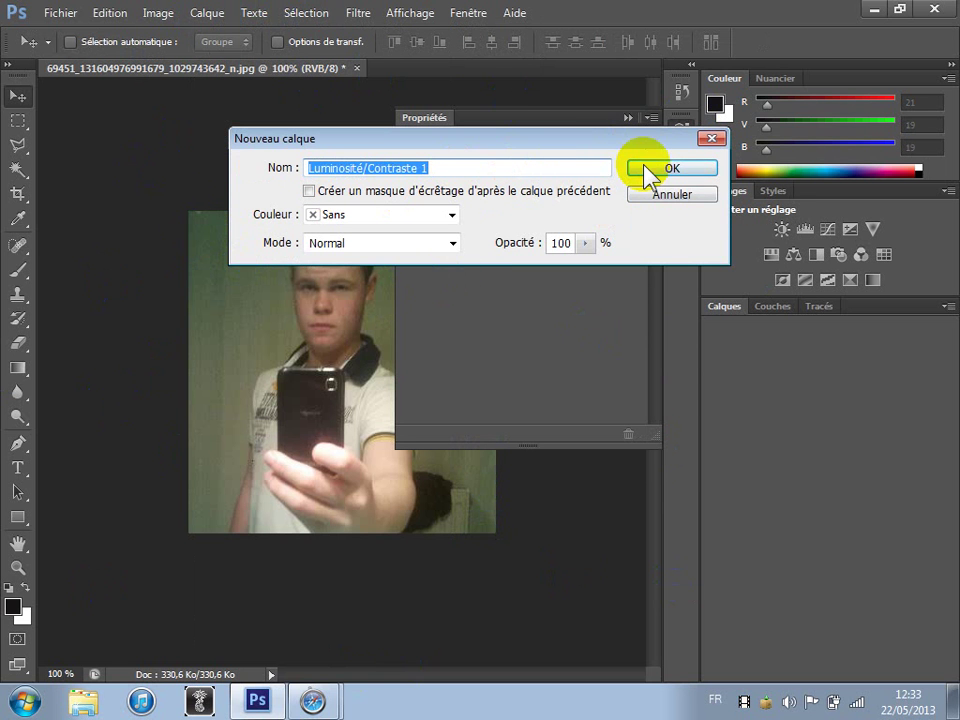
click(722, 312)
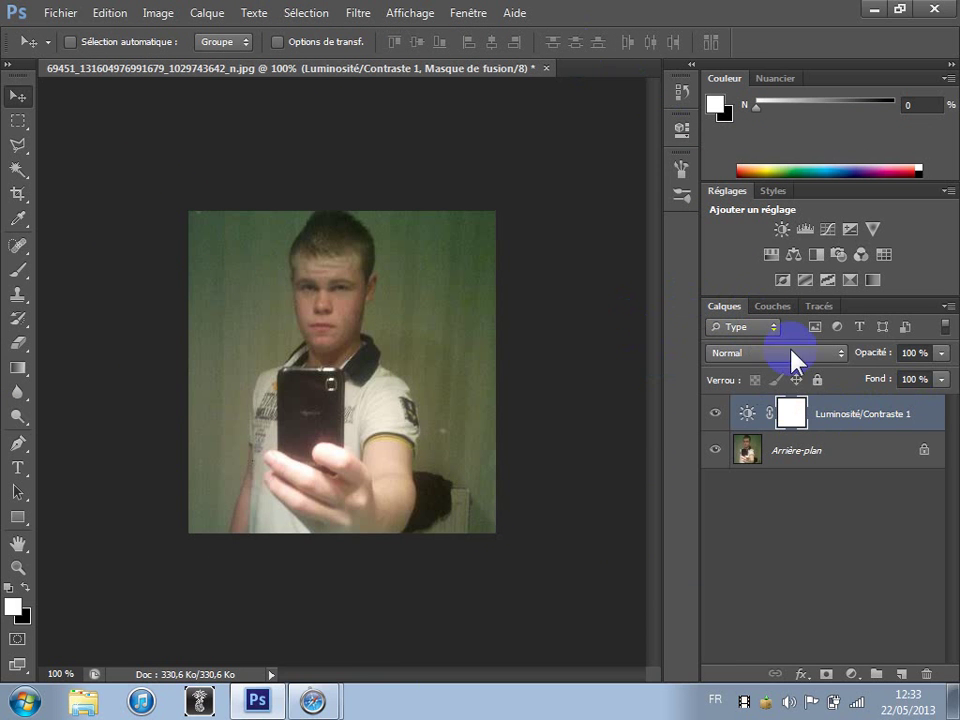
Step: Open the mask properties of the Luminosité/Contraste 1 layer and set the mask's feather (Contour progressif) to 173,7 px
double_click(840, 408)
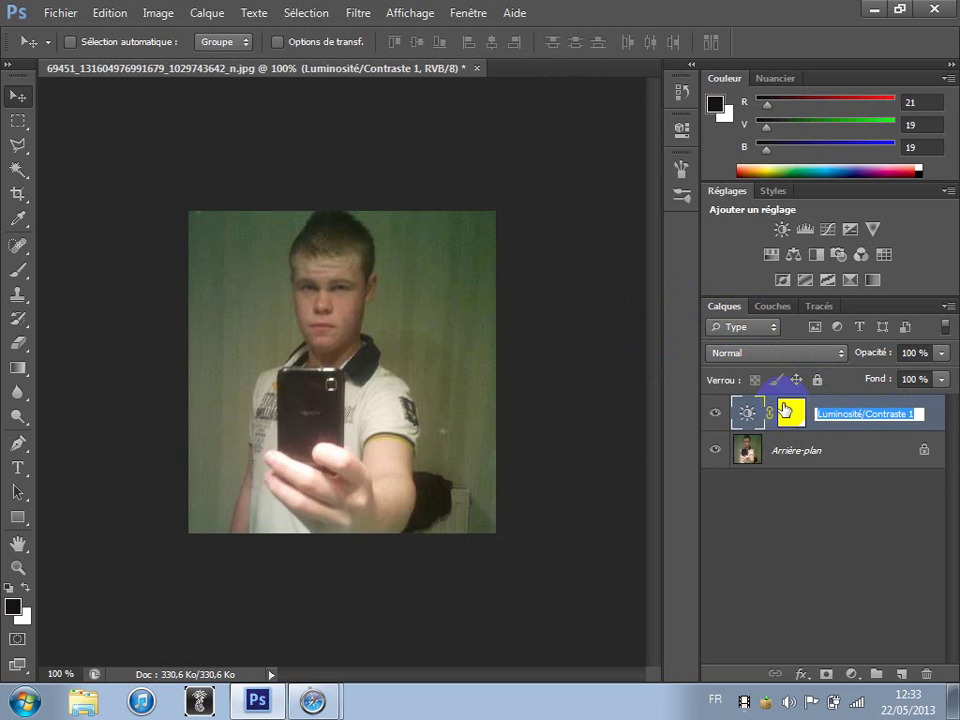
double_click(791, 416)
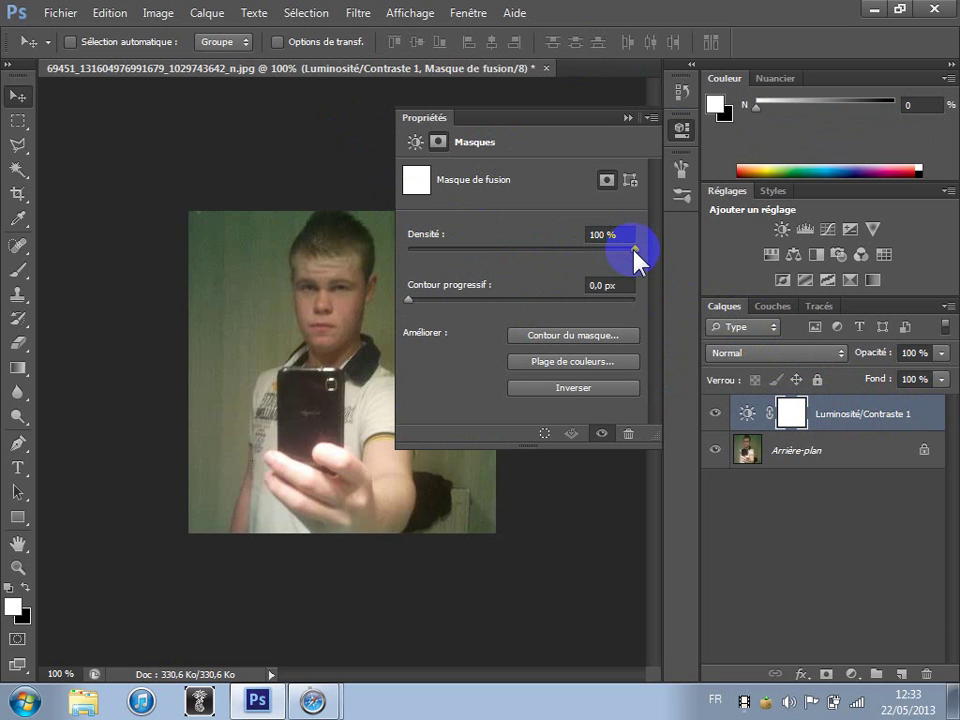
drag(632, 250, 528, 250)
drag(447, 265, 577, 268)
click(402, 314)
drag(410, 298, 588, 285)
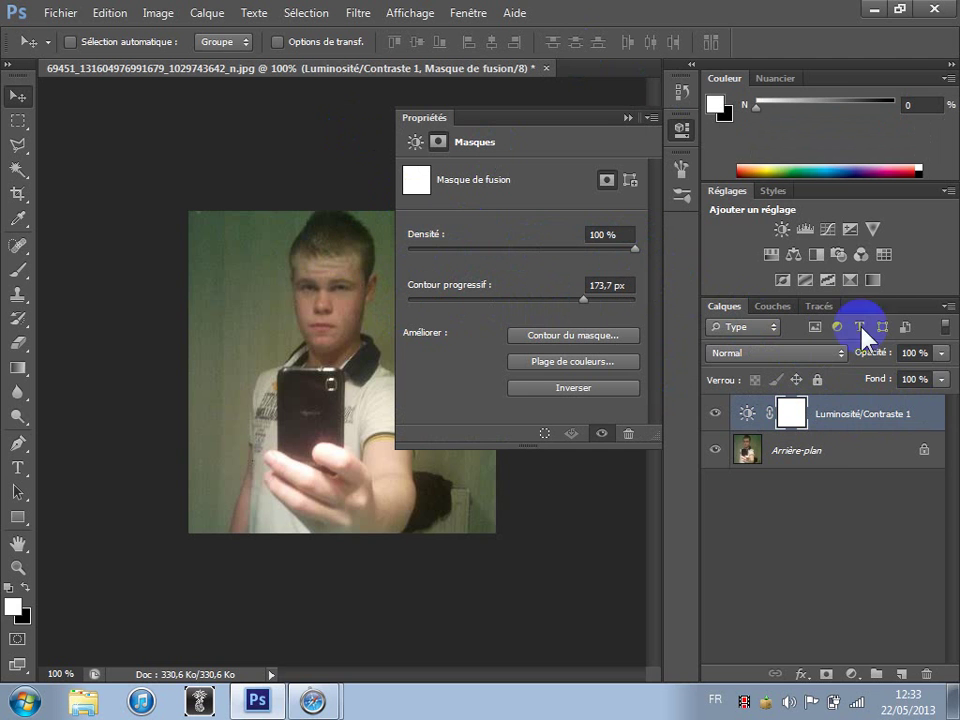
Step: Try the Eclaircir, Superposition, Incrustation and Mélange maximal blend modes on the Luminosité/Contraste 1 layer
click(810, 353)
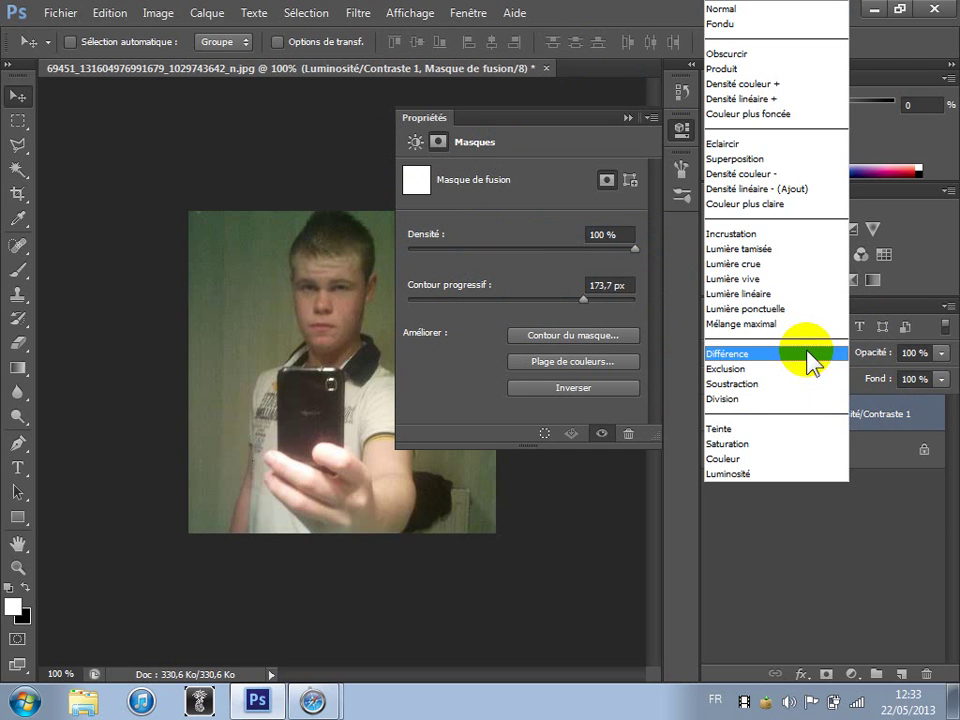
click(760, 143)
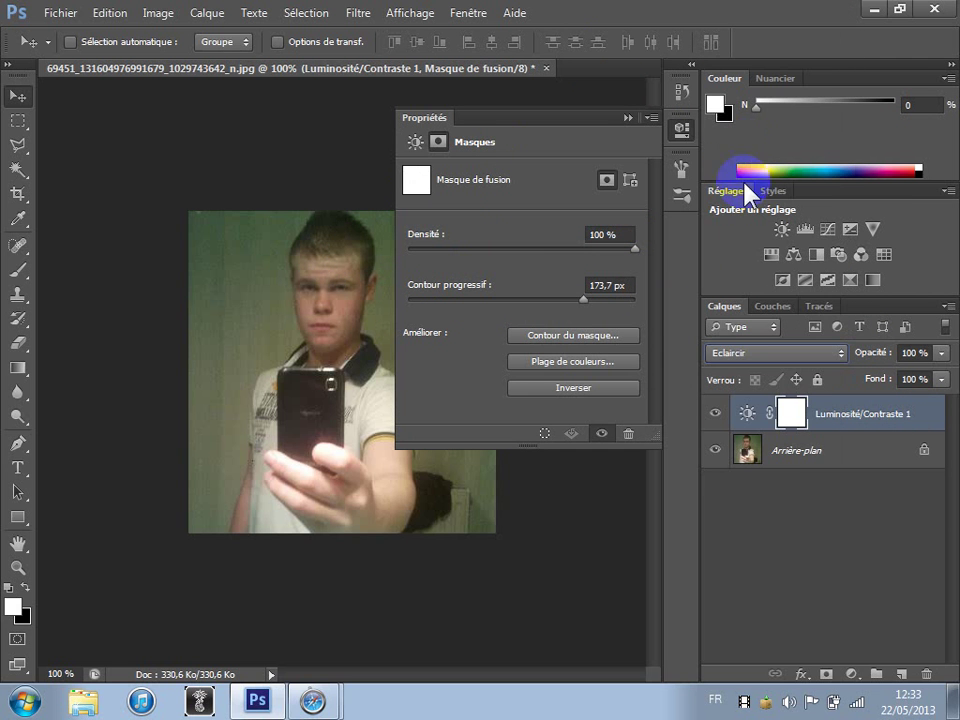
click(628, 118)
click(812, 350)
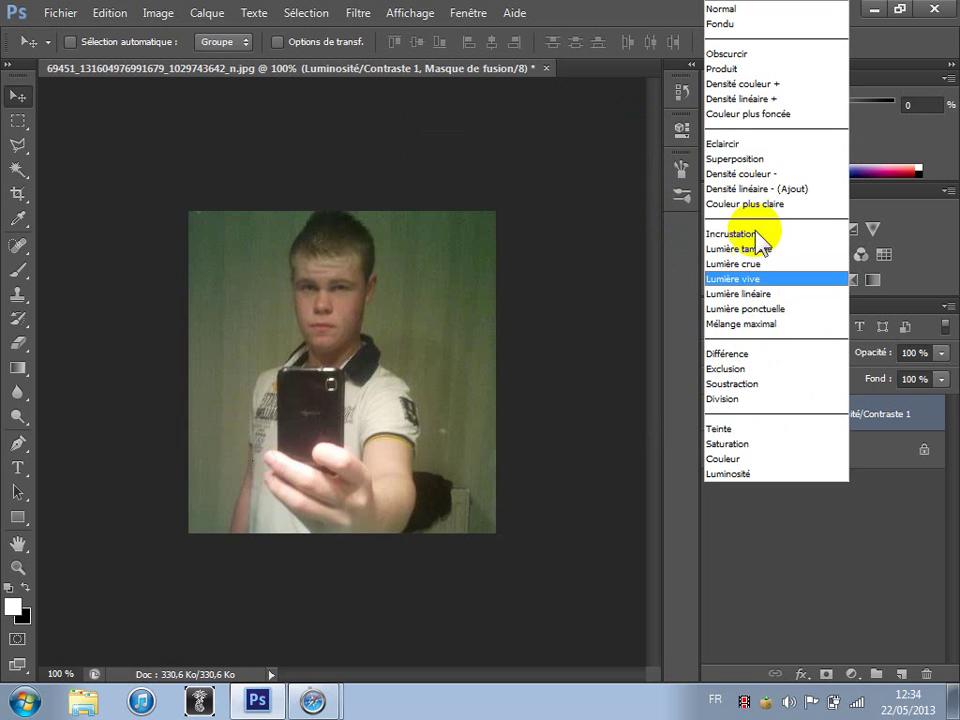
click(740, 158)
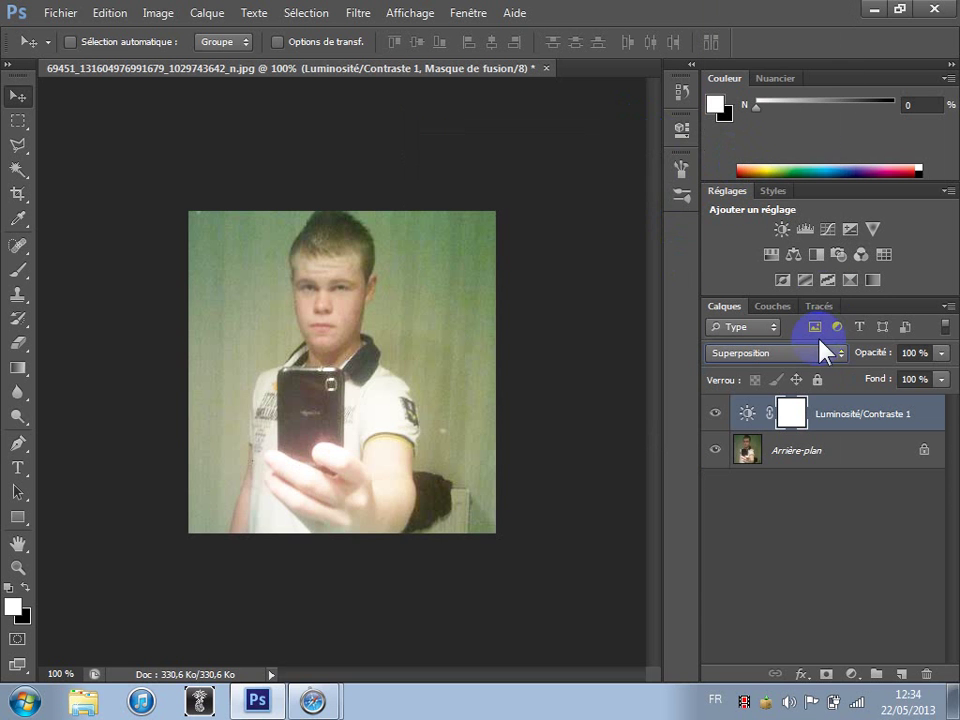
click(812, 350)
click(742, 233)
click(782, 352)
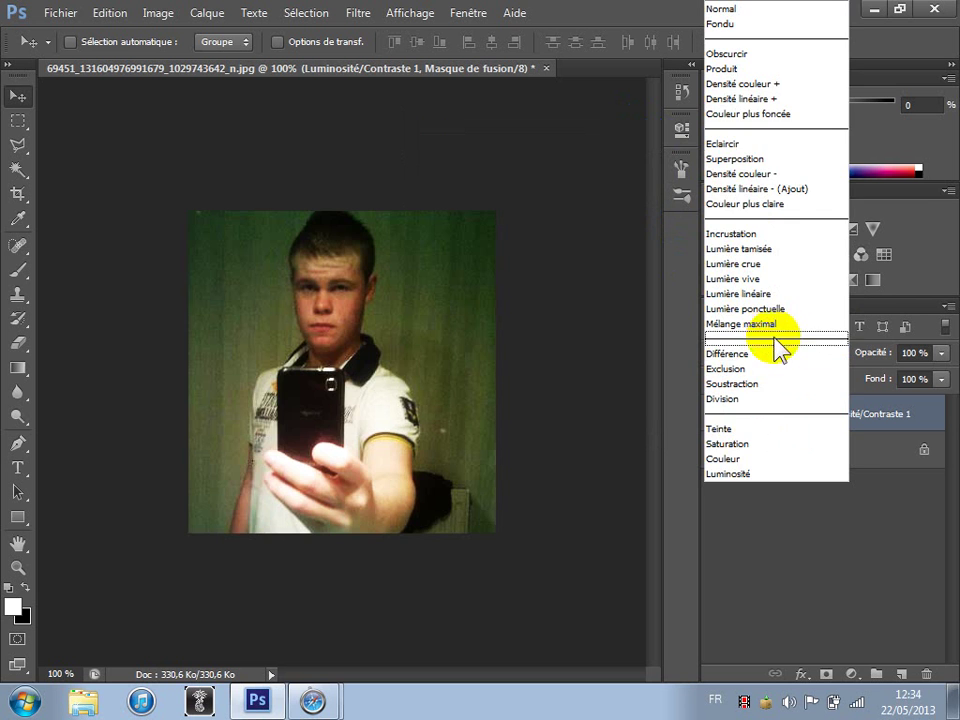
click(774, 326)
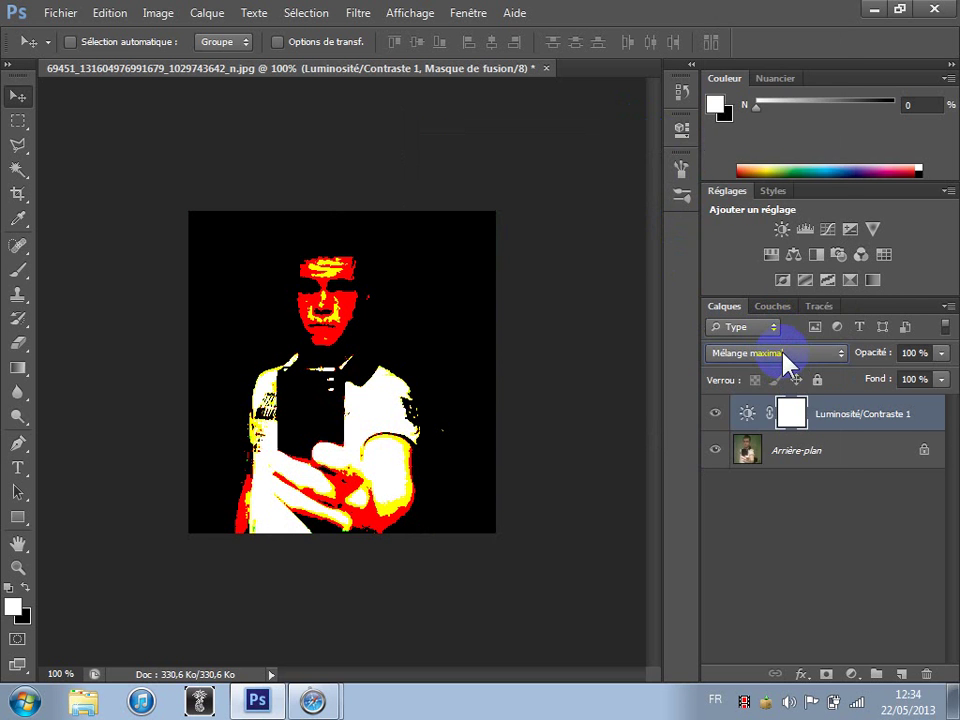
Step: Set the Luminosité/Contraste 1 layer's blend mode to Lumière crue and its opacity to 66 %
click(782, 355)
click(768, 263)
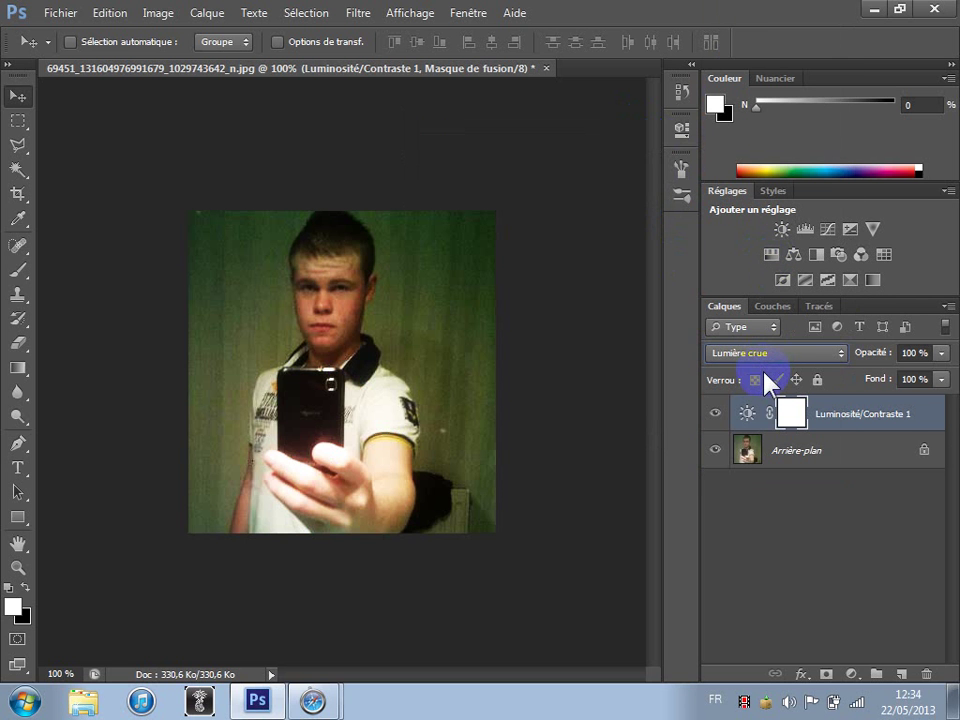
click(938, 352)
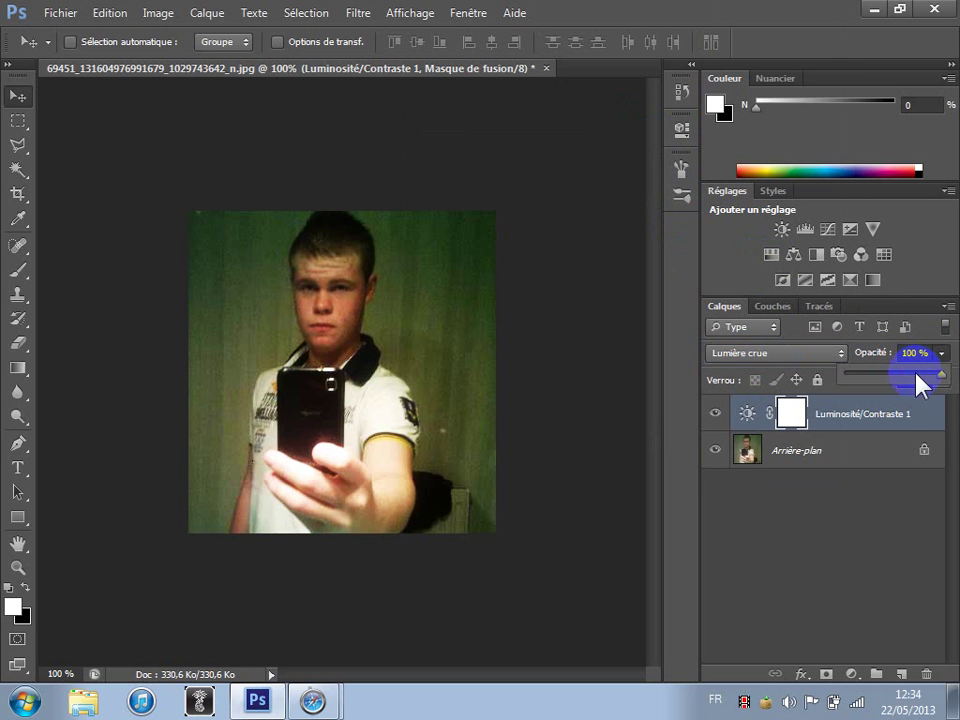
click(910, 372)
drag(910, 372, 908, 372)
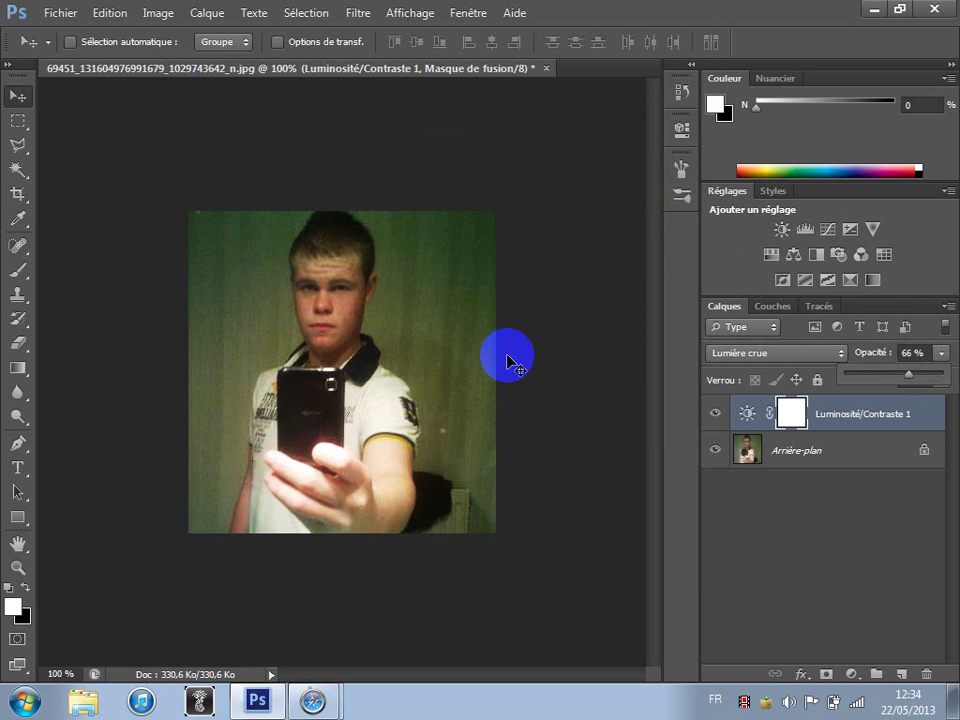
Step: Add a Niveaux adjustment layer with the default name and set its black input level to 7 and midtone level to 1,05
click(207, 12)
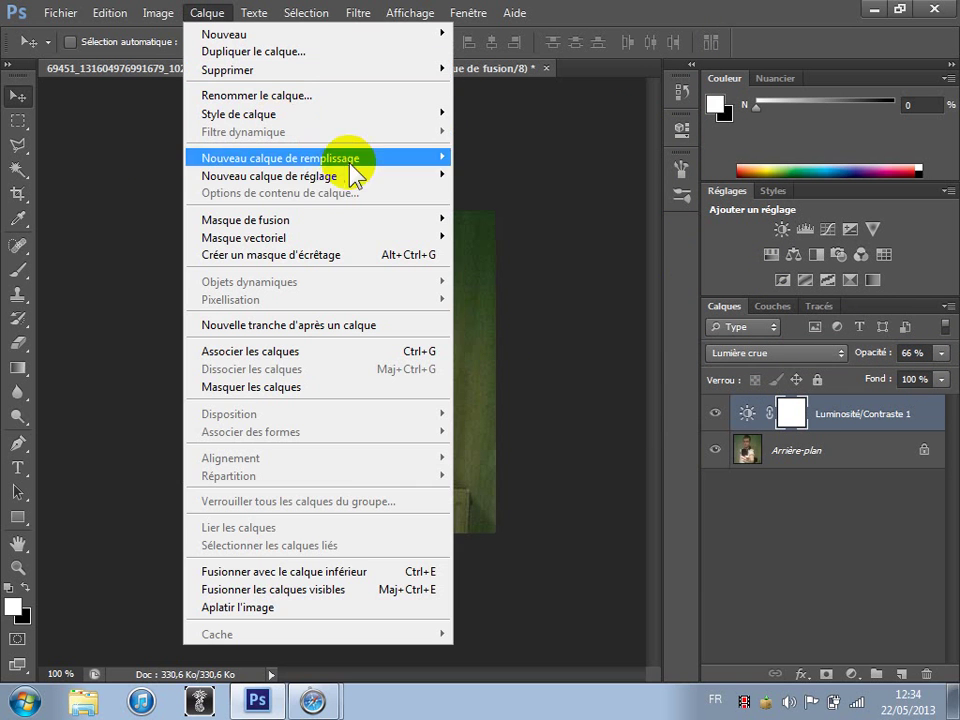
mouse_move(448, 176)
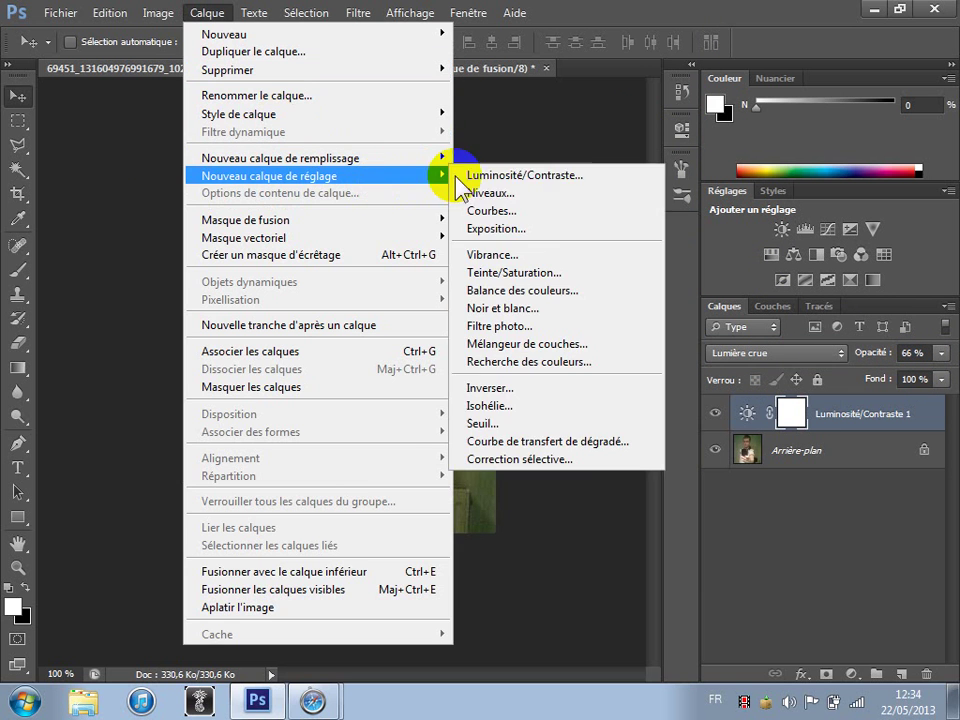
click(528, 195)
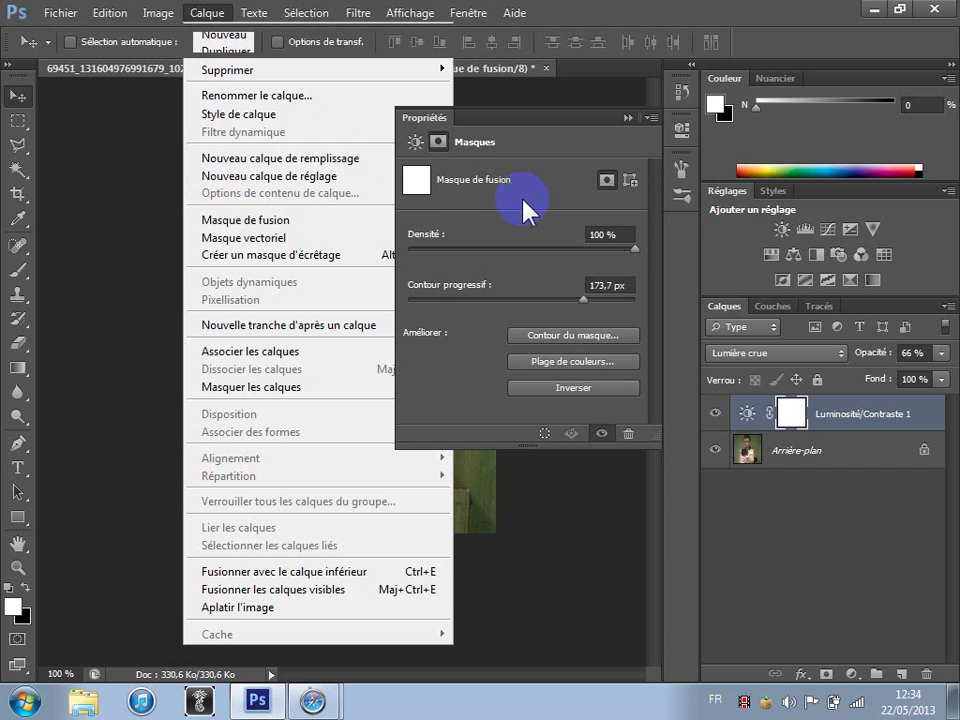
click(672, 192)
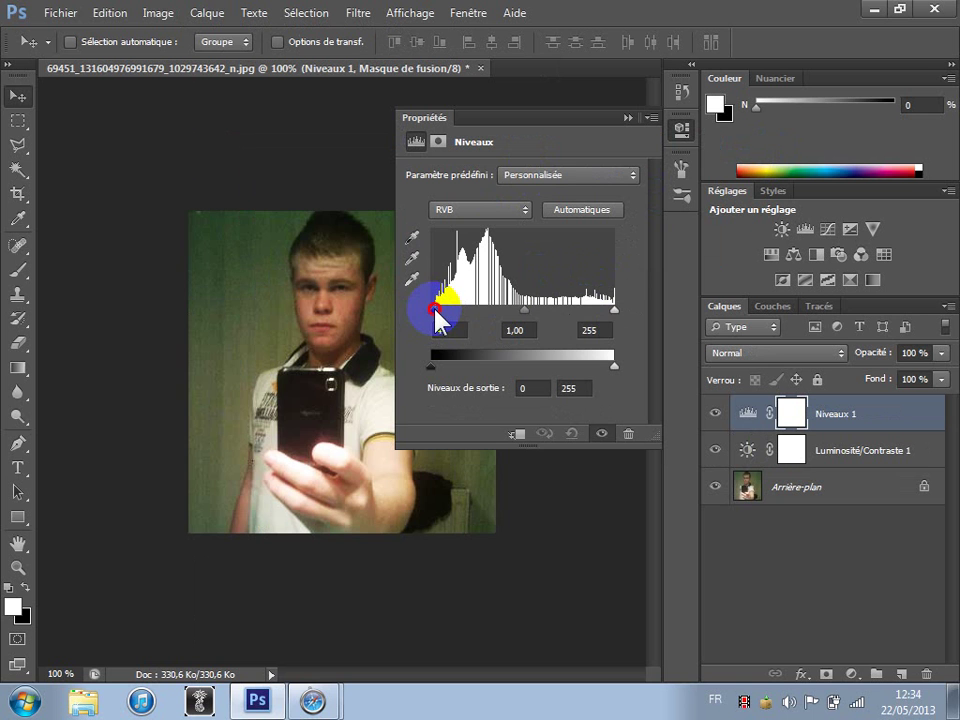
drag(442, 309, 438, 311)
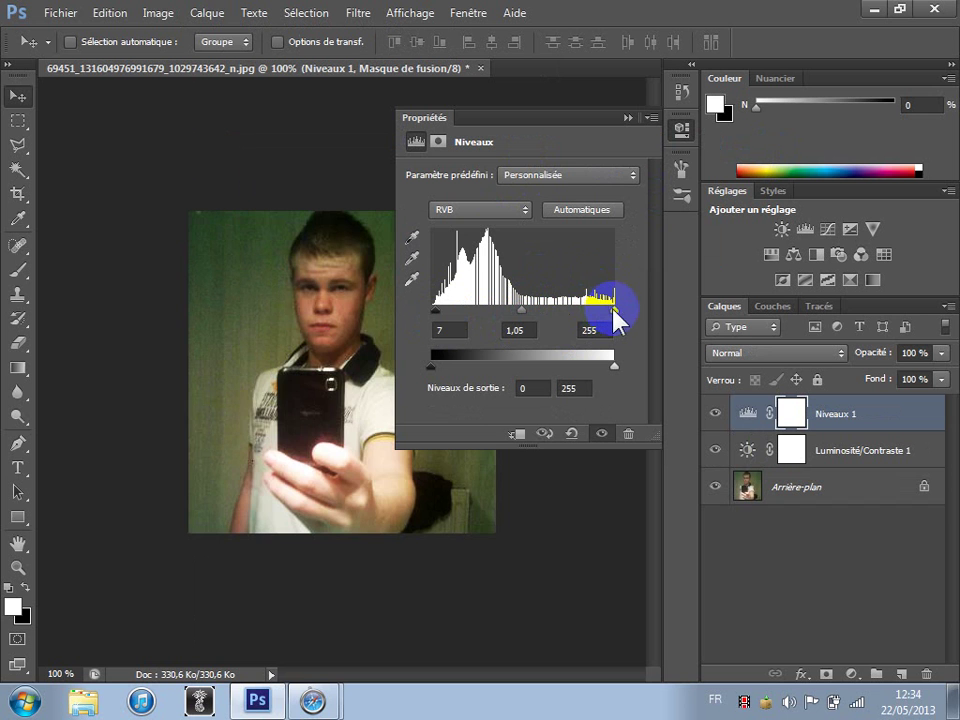
drag(615, 312, 634, 317)
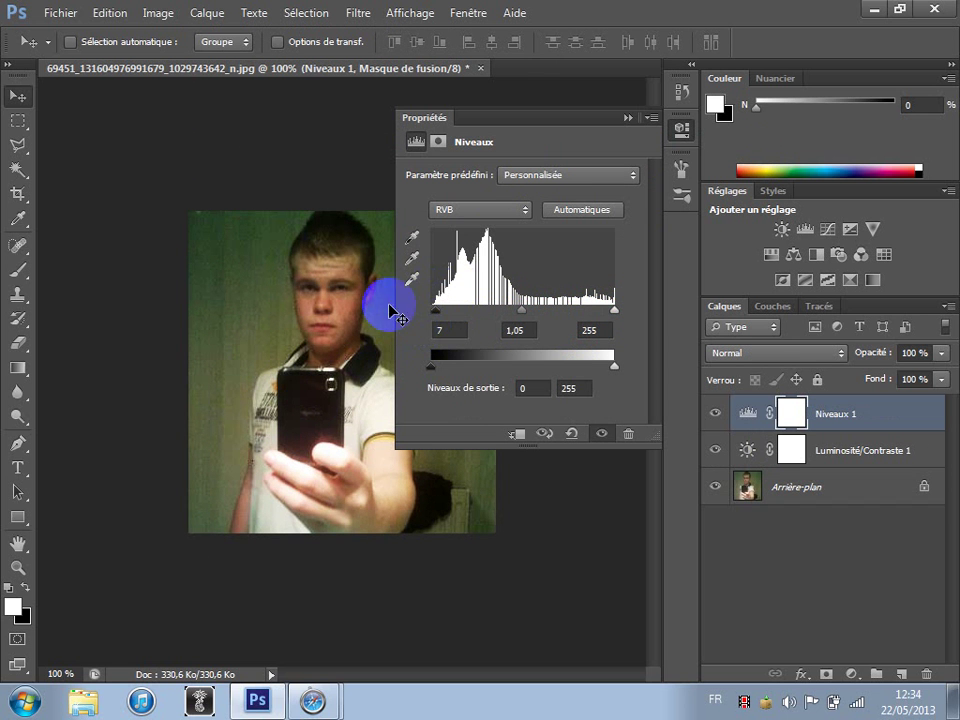
click(628, 119)
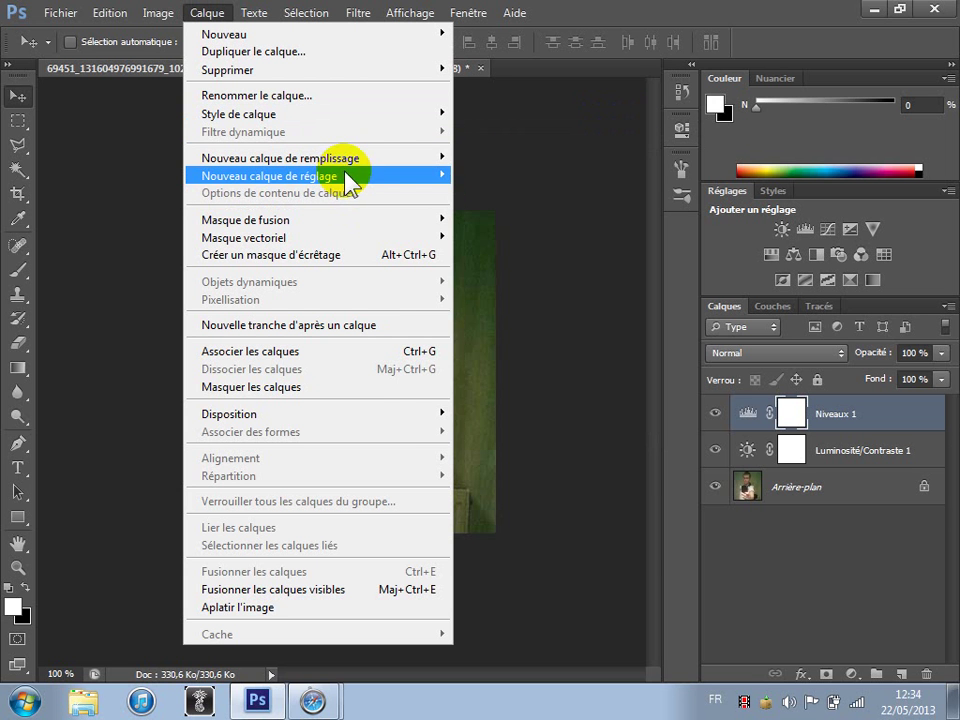
Step: Add a Teinte/Saturation adjustment layer with the default name and set its saturation to +56 and luminosity to +2
mouse_move(349, 178)
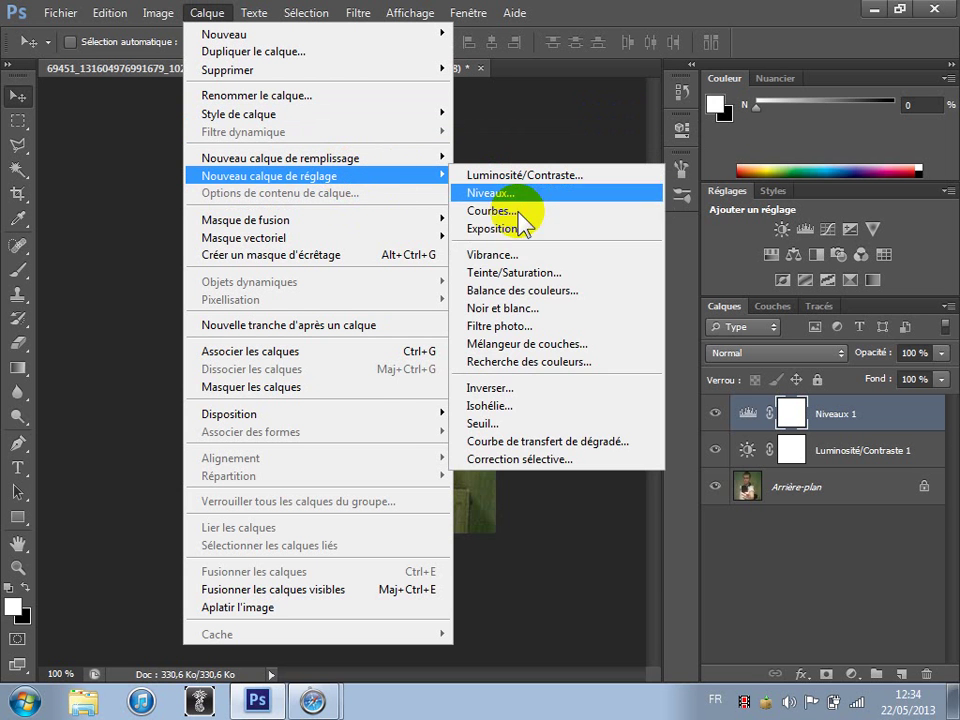
click(510, 273)
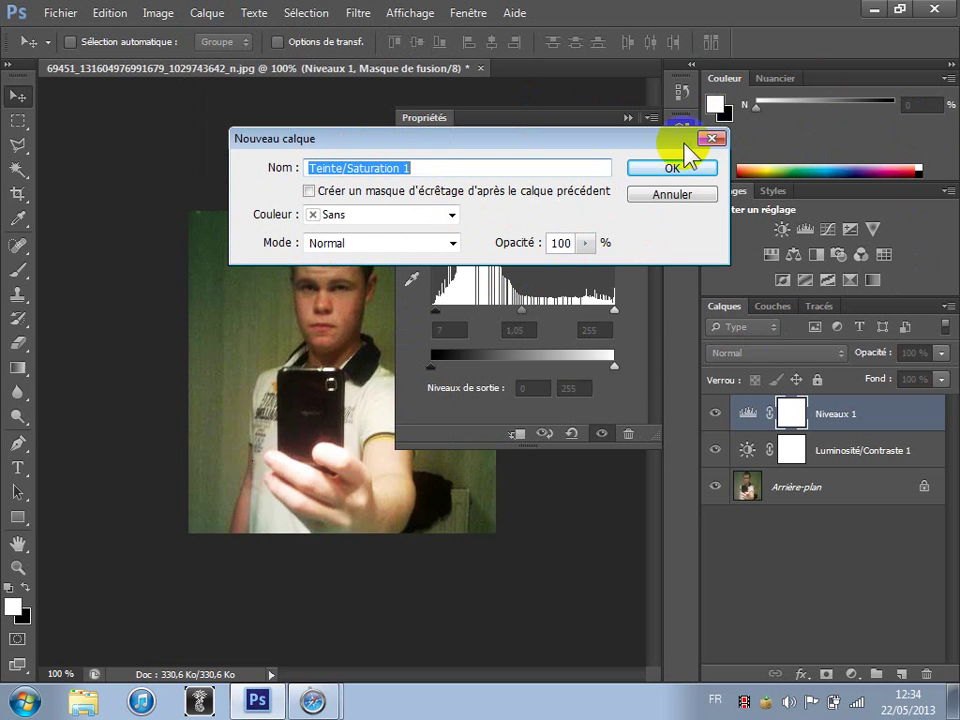
click(660, 178)
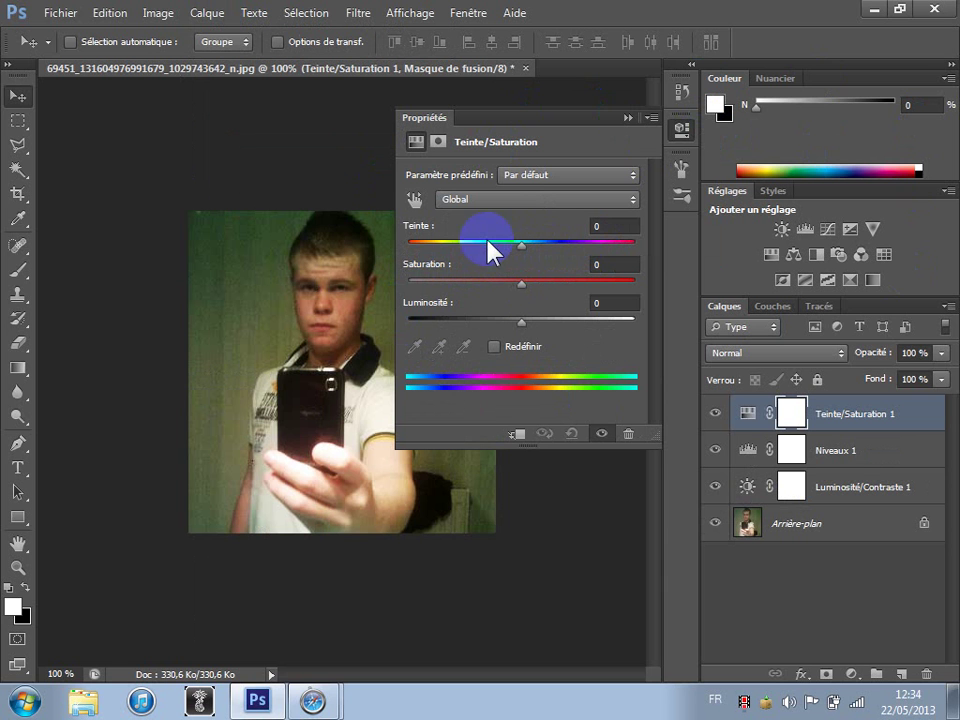
drag(521, 282, 288, 277)
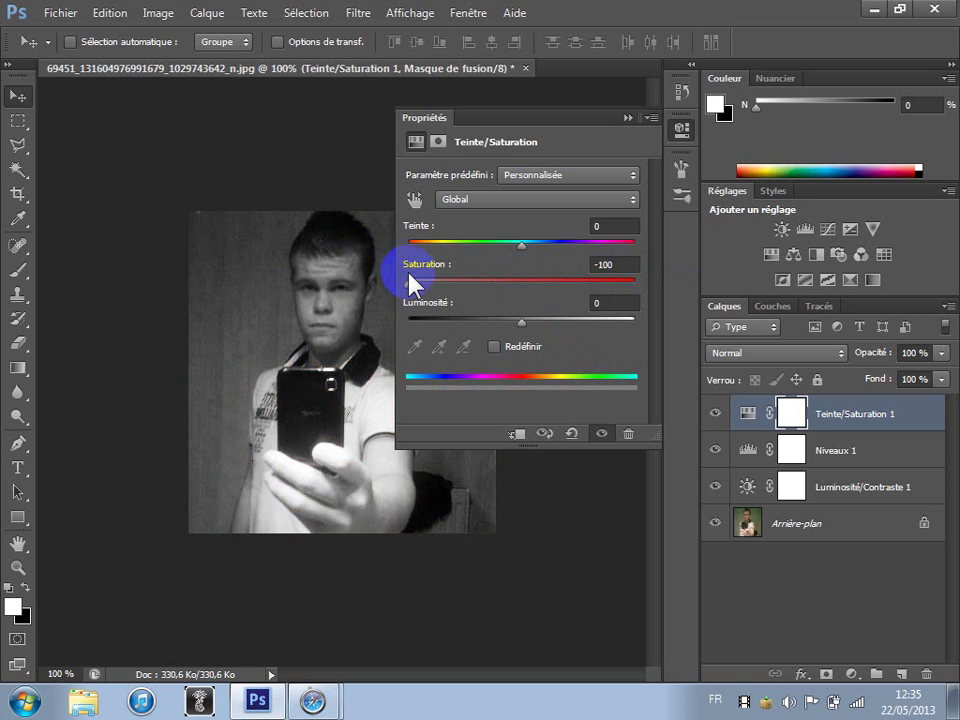
drag(409, 284, 589, 332)
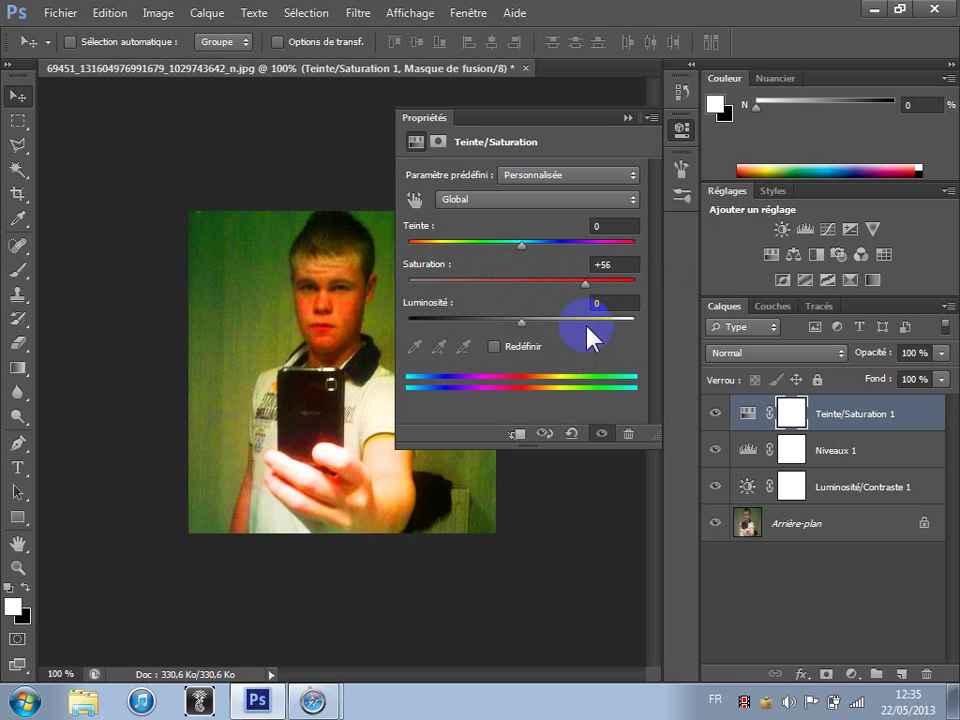
drag(520, 322, 523, 322)
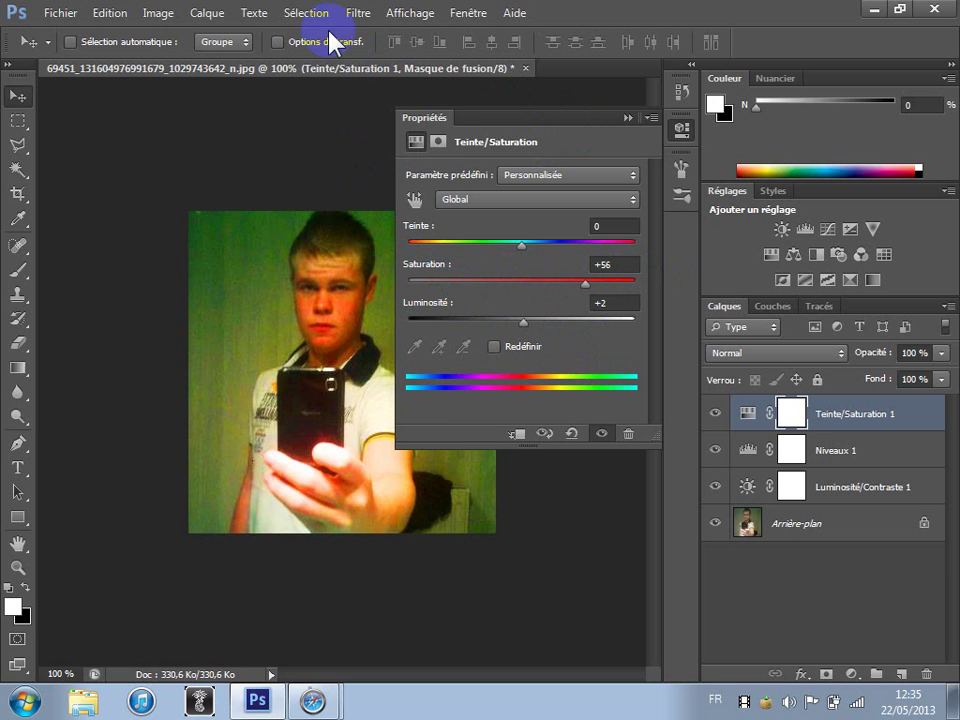
Step: Add a second Teinte/Saturation adjustment layer with the default name and set its saturation to -100
click(207, 13)
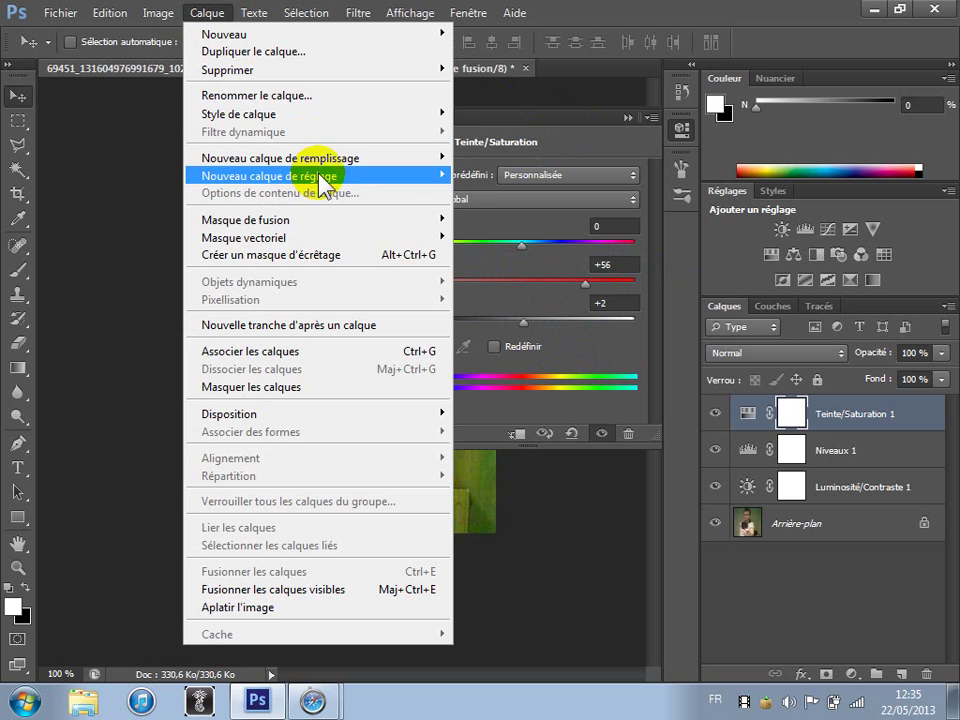
mouse_move(320, 177)
click(551, 273)
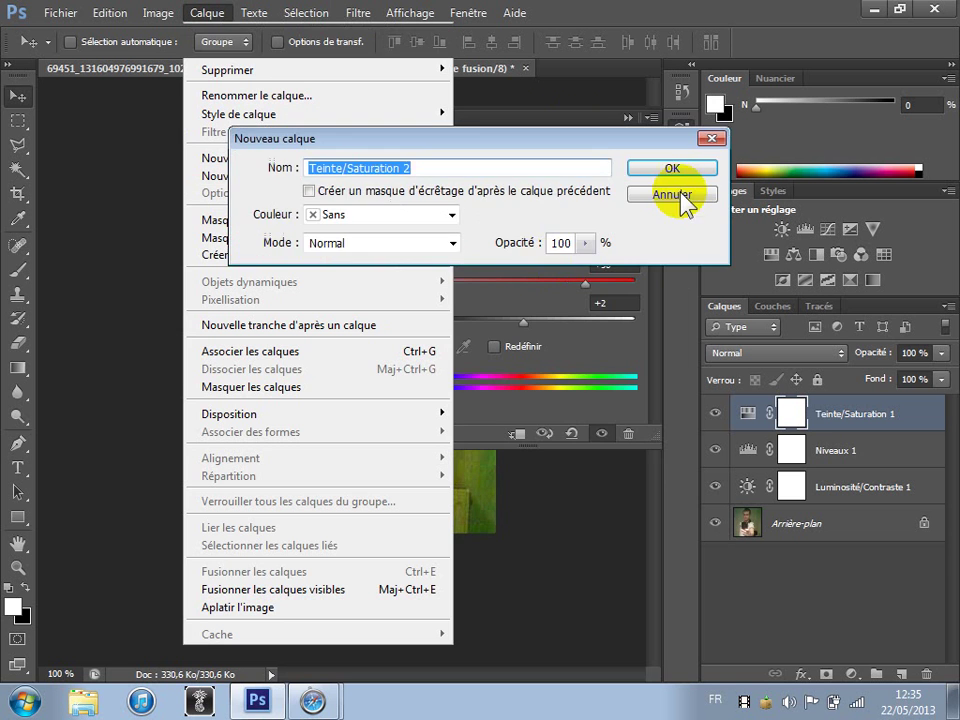
click(671, 168)
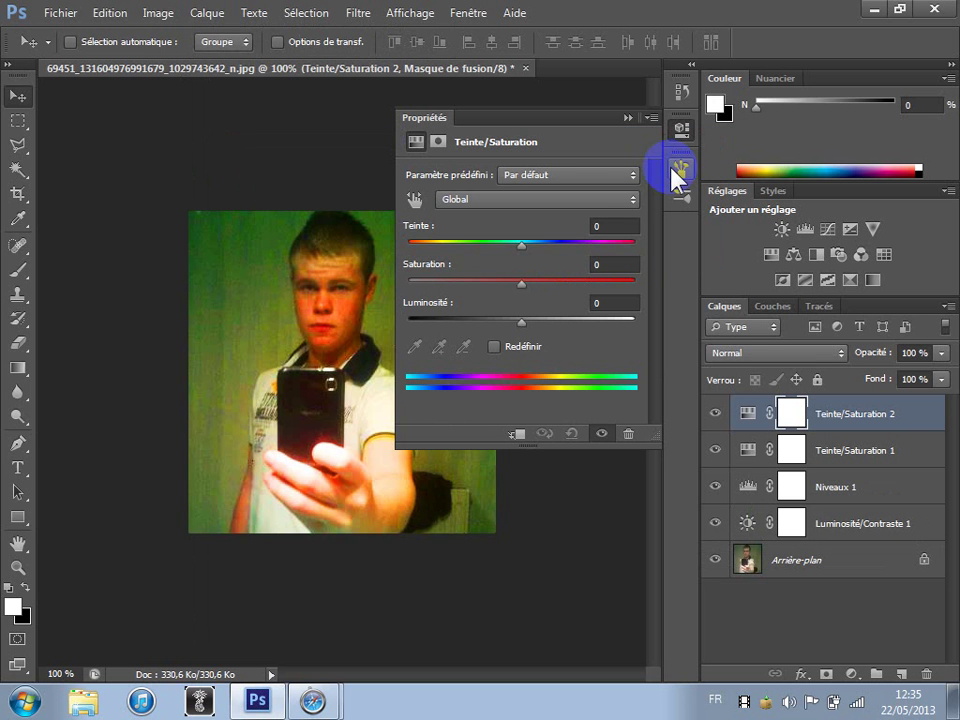
drag(516, 290, 347, 294)
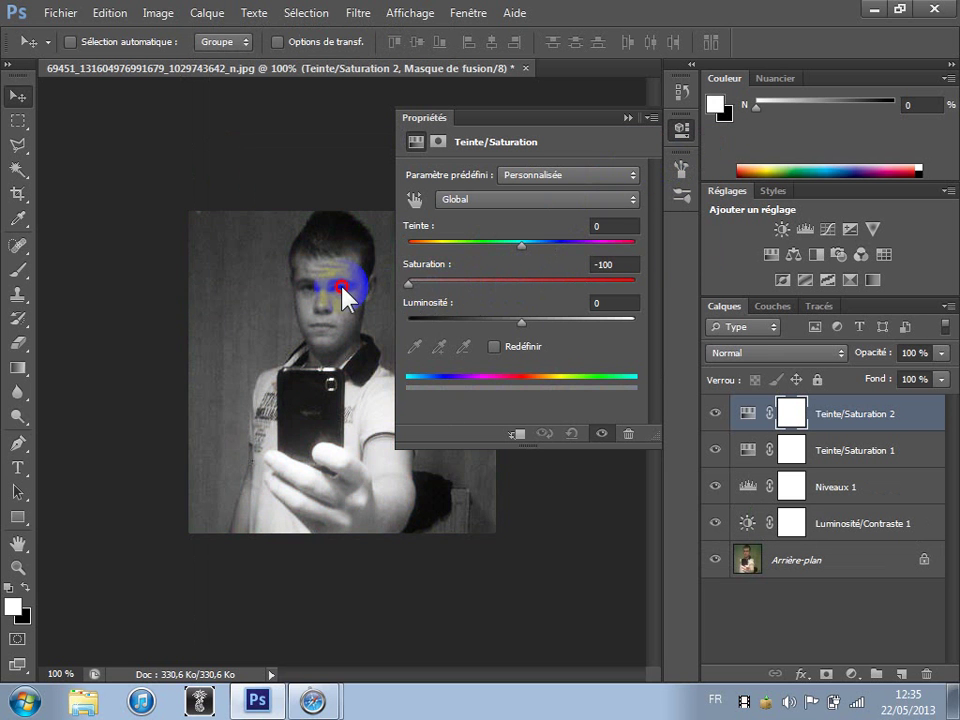
Step: Add a Filtre photo adjustment layer using Filtre réchauffant (85) and give it a low density for a faint warm tint
click(208, 14)
mouse_move(440, 178)
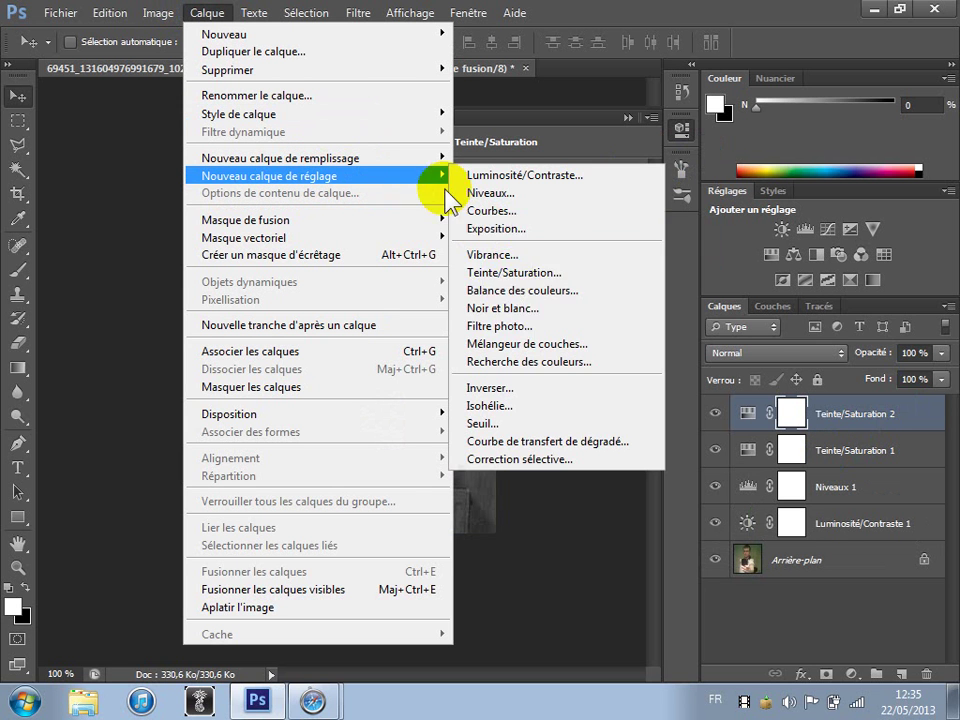
click(550, 328)
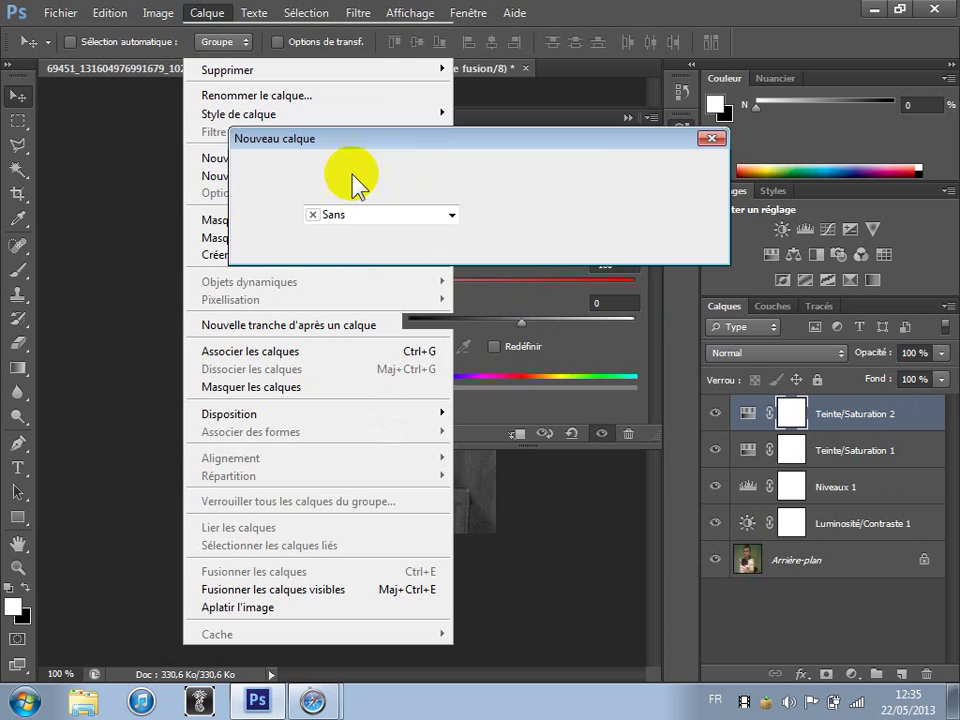
click(671, 165)
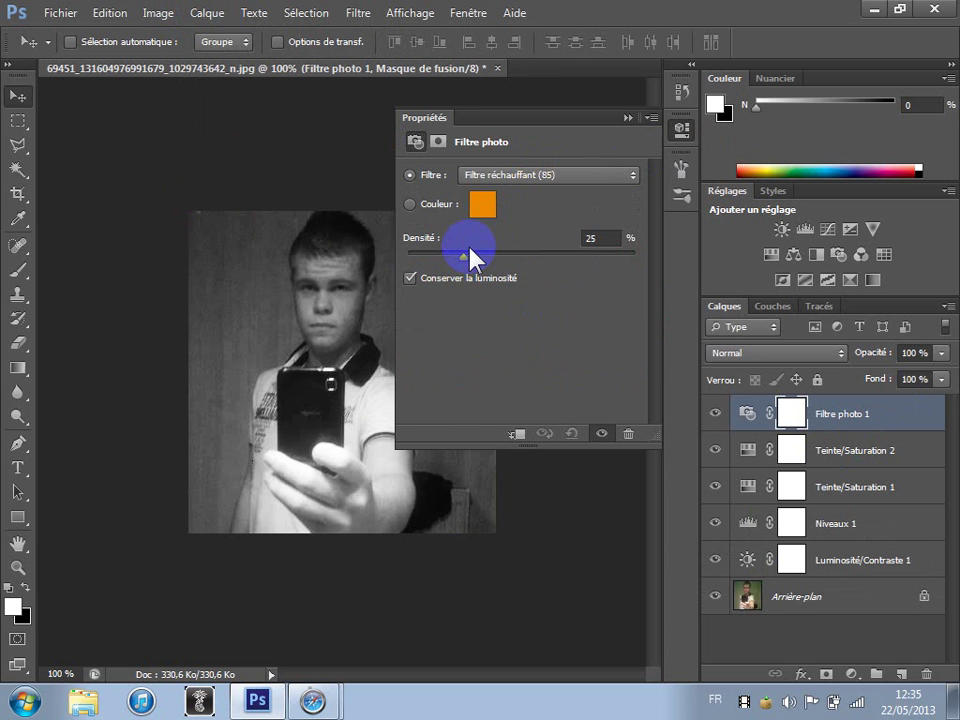
drag(461, 256, 588, 268)
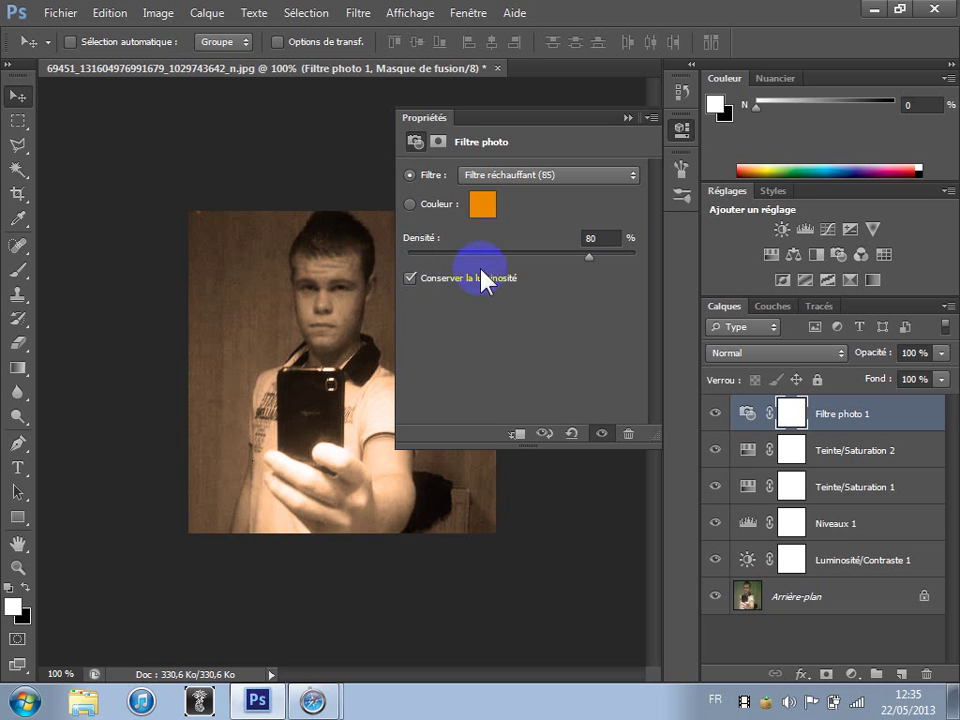
click(456, 254)
click(627, 117)
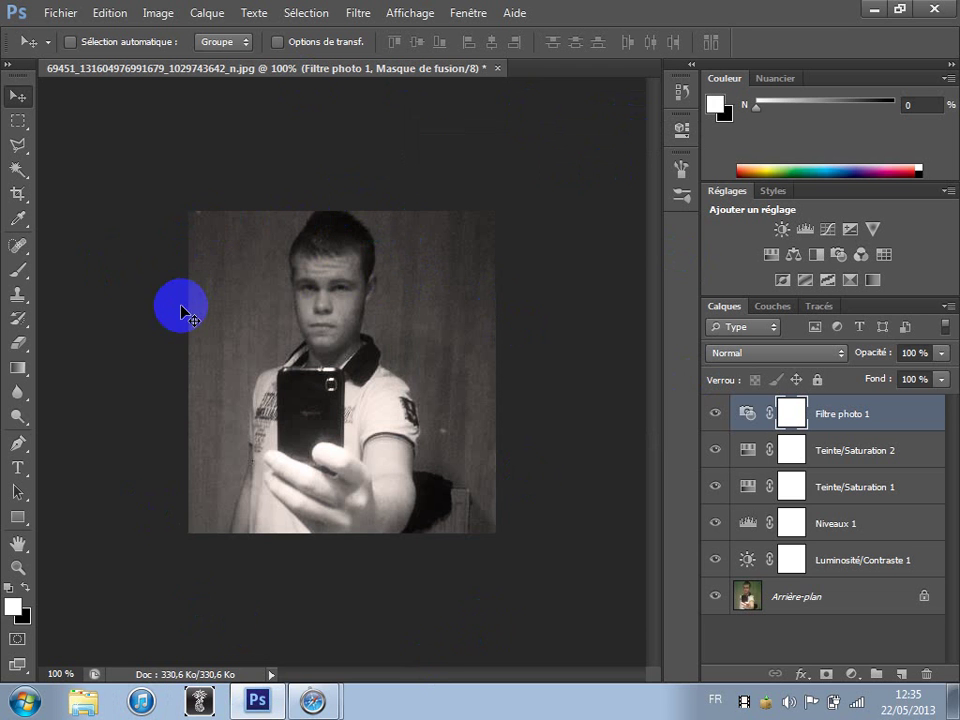
click(160, 12)
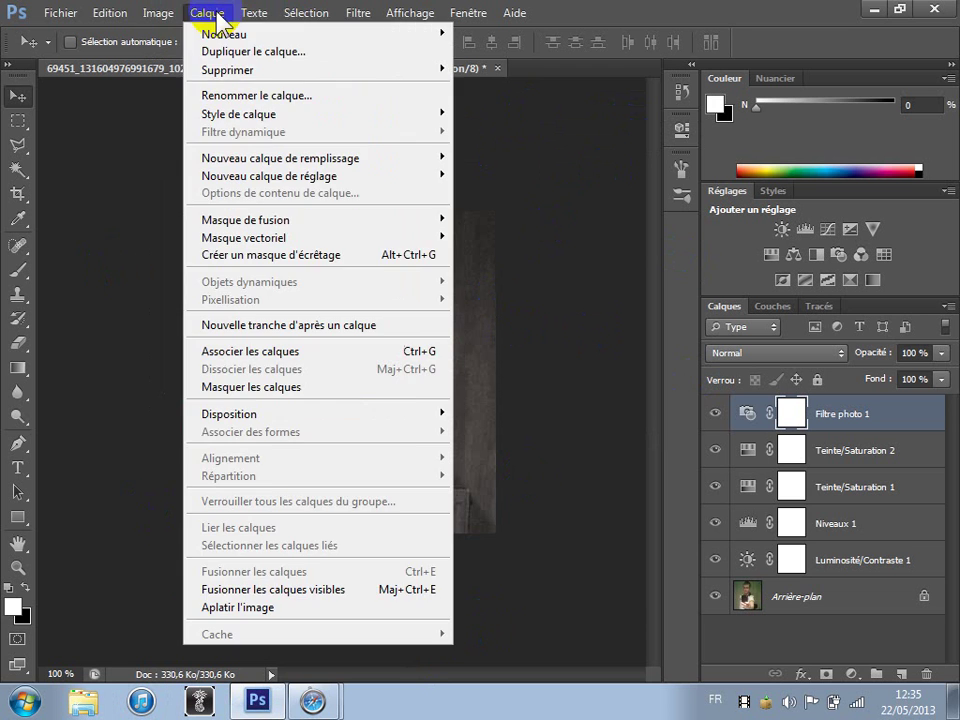
click(246, 225)
click(262, 485)
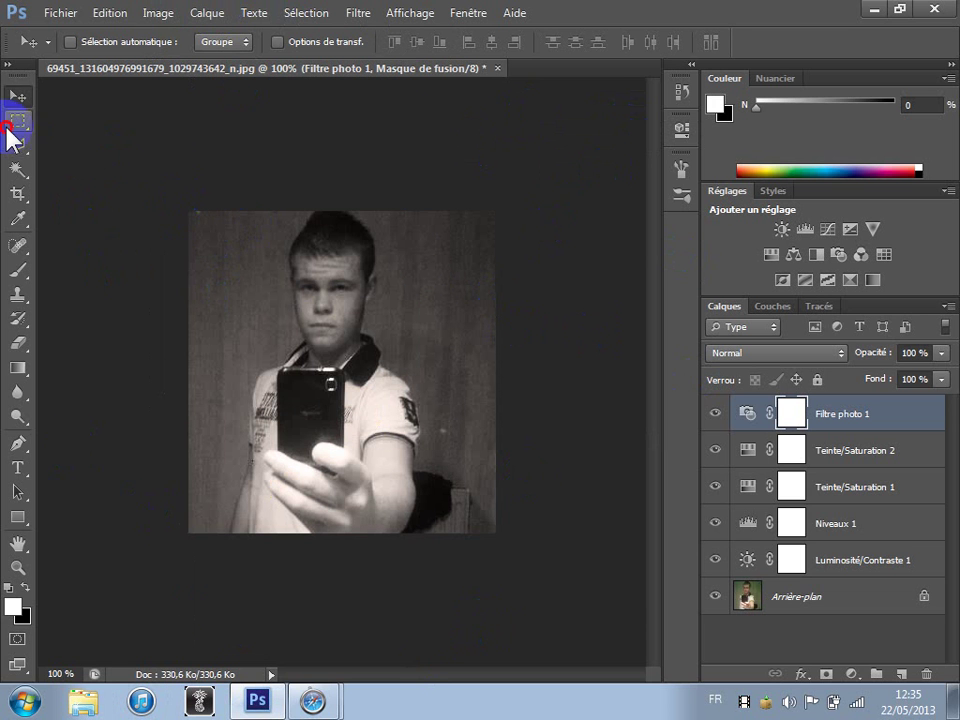
click(17, 121)
drag(146, 144, 893, 710)
click(176, 129)
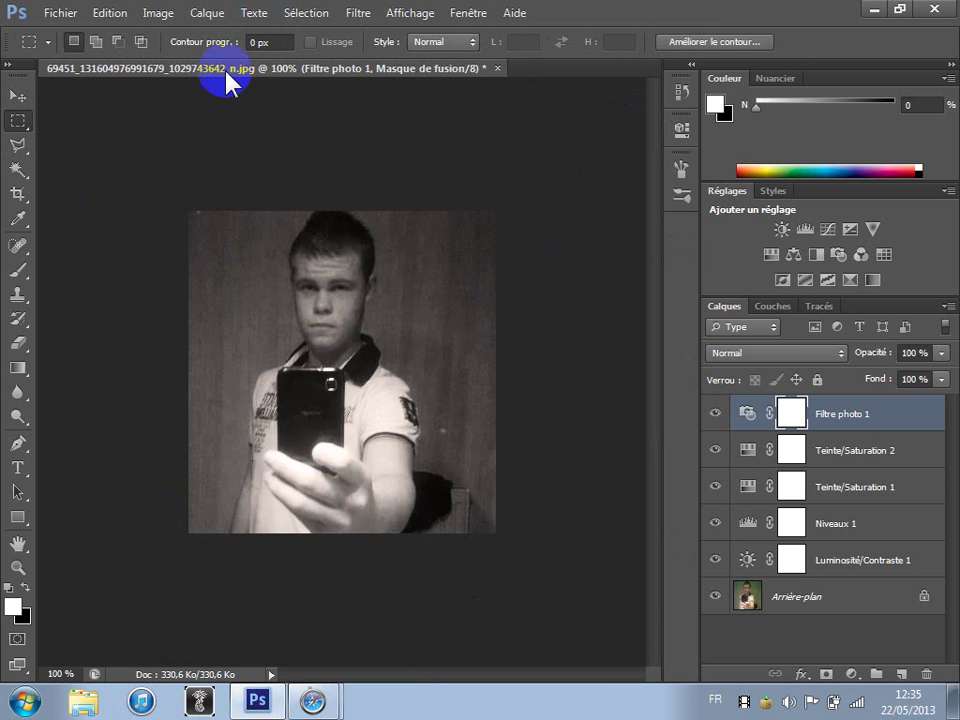
click(17, 104)
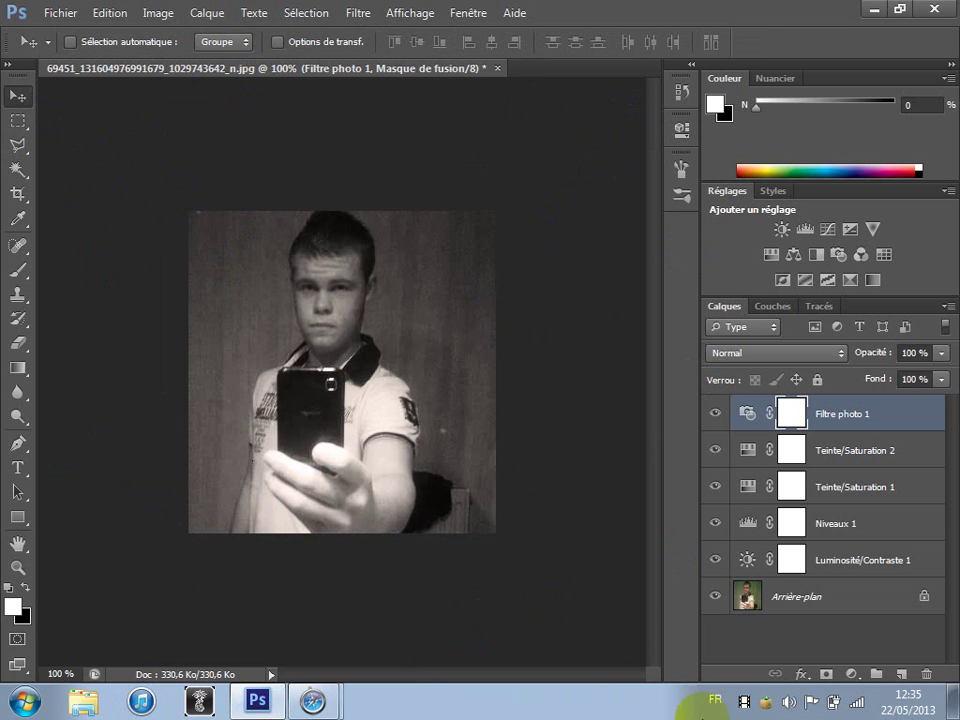
right_click(743, 703)
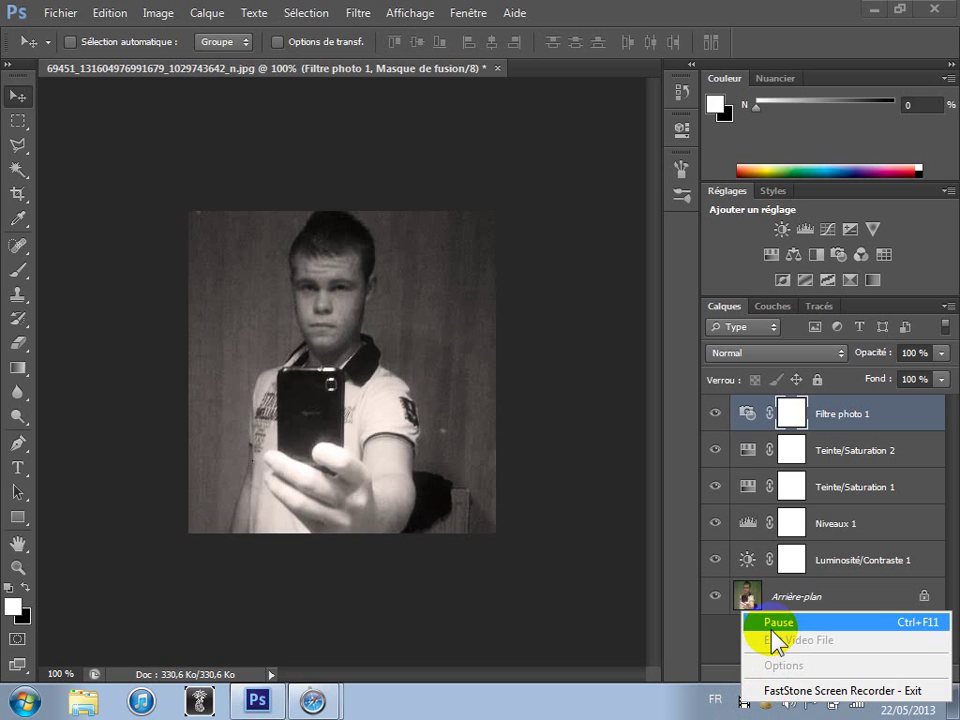